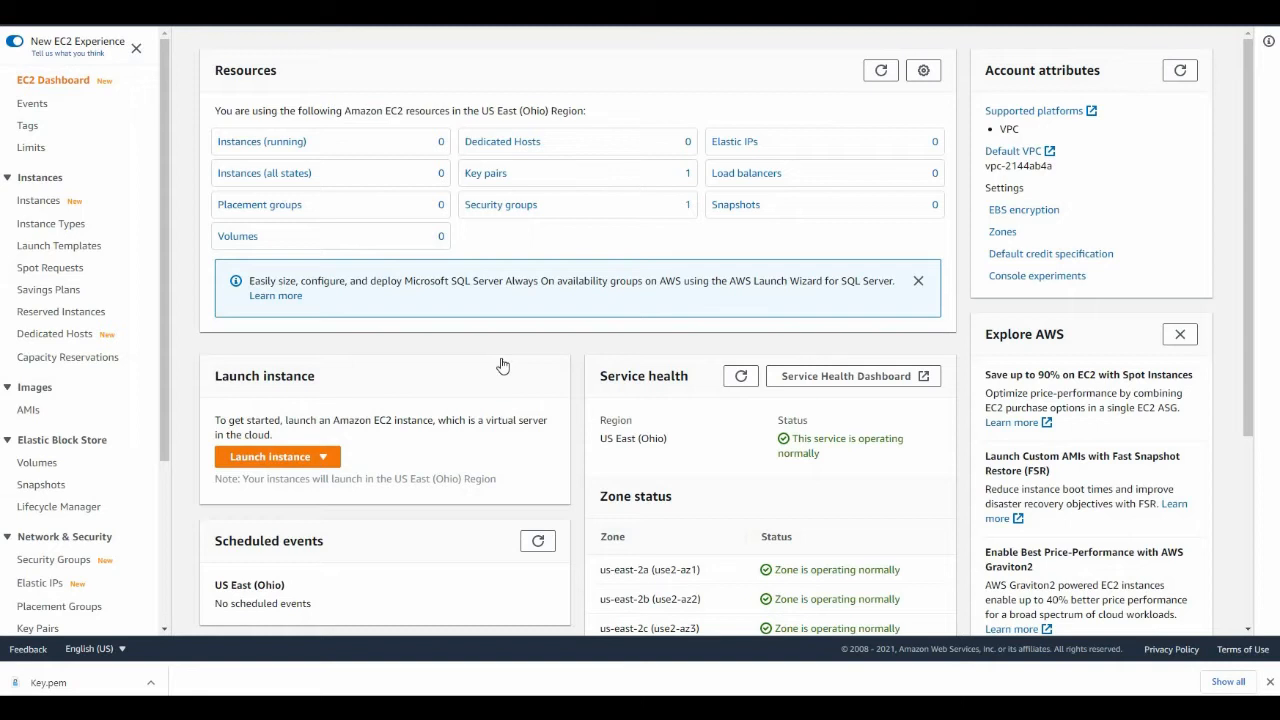
Step: Start launching a new EC2 instance, search the machine images for "windows 2019" and select Microsoft Windows Server 2019 Base
{"action": "left_click", "coordinate": [322, 460]}
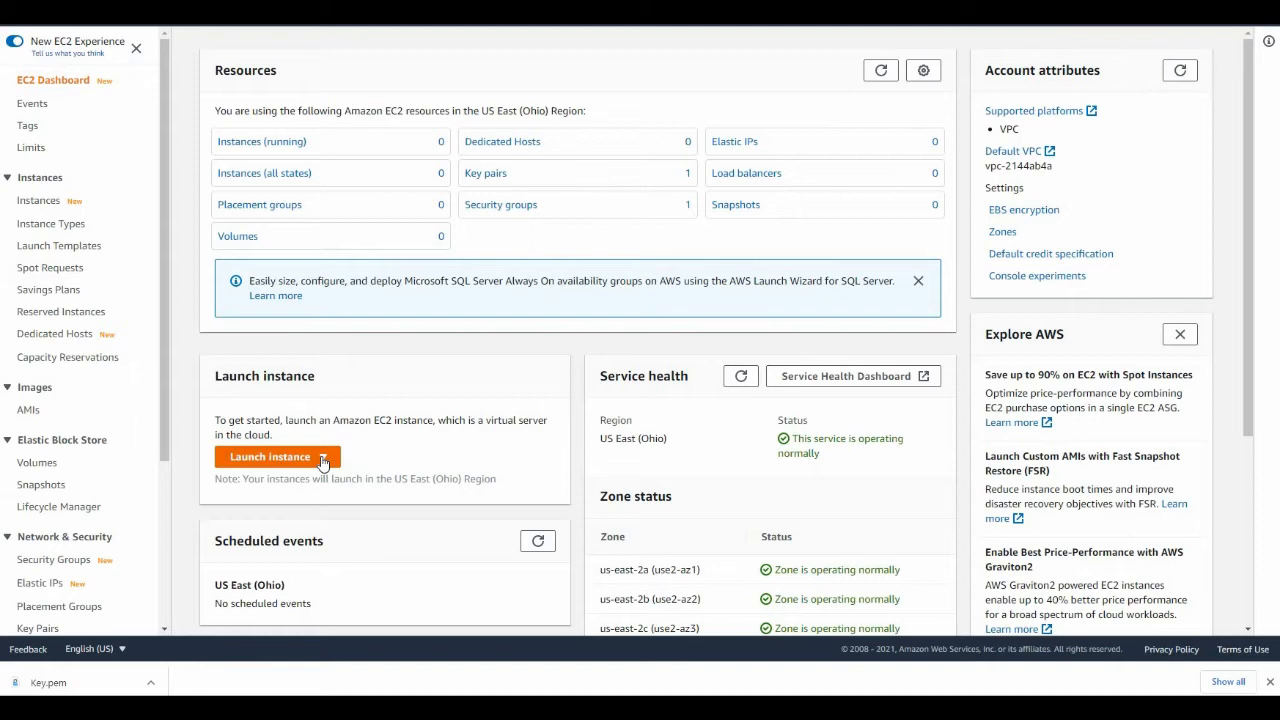
{"action": "left_click", "coordinate": [322, 459]}
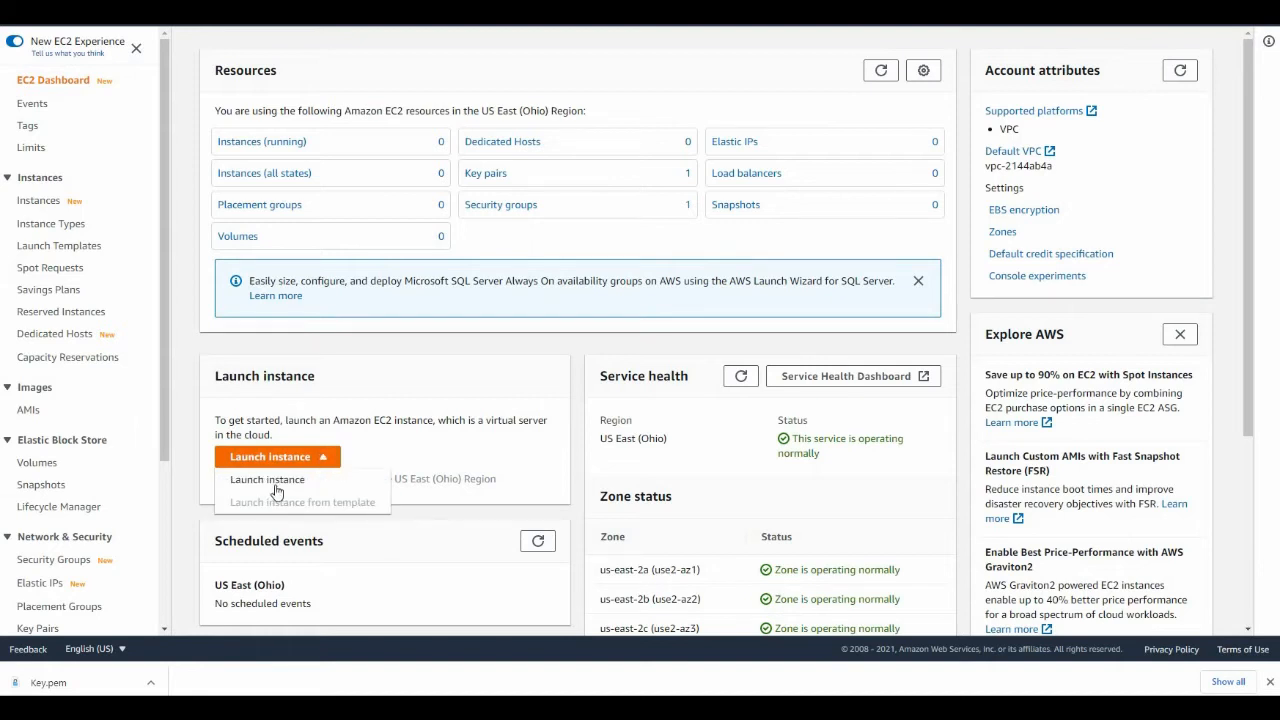
{"action": "left_click", "coordinate": [278, 482]}
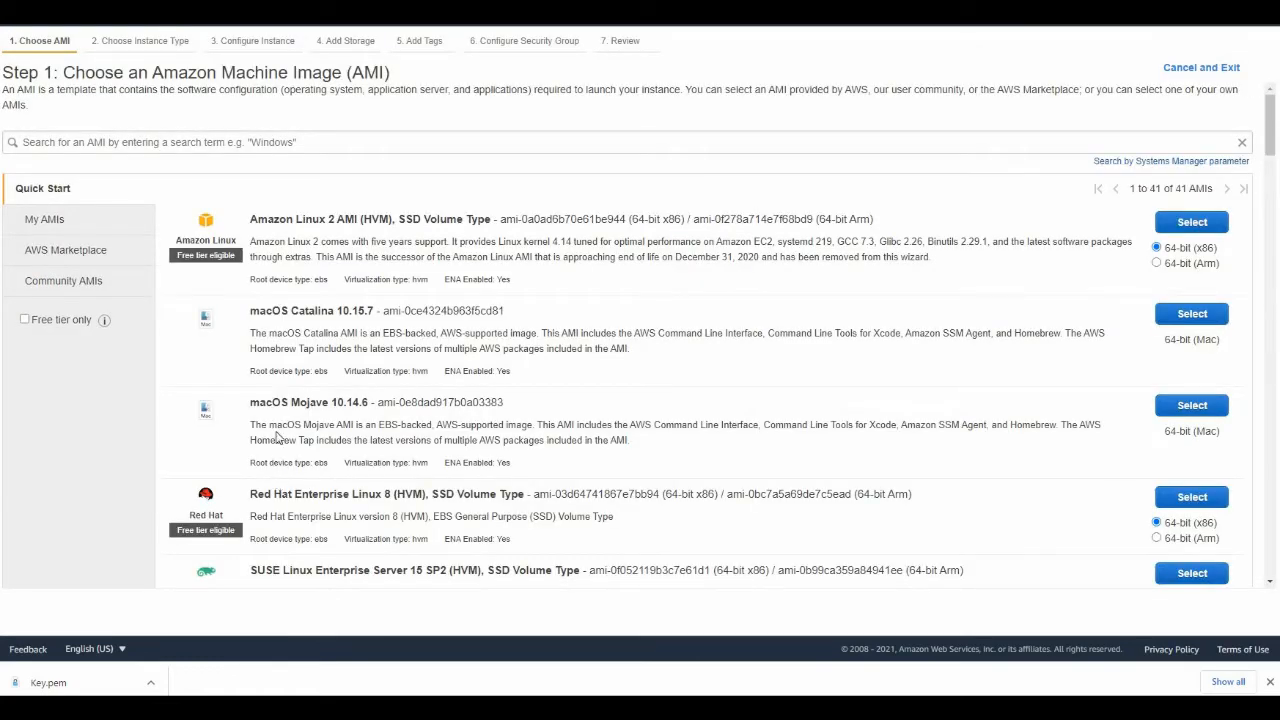
{"action": "left_click", "coordinate": [272, 145]}
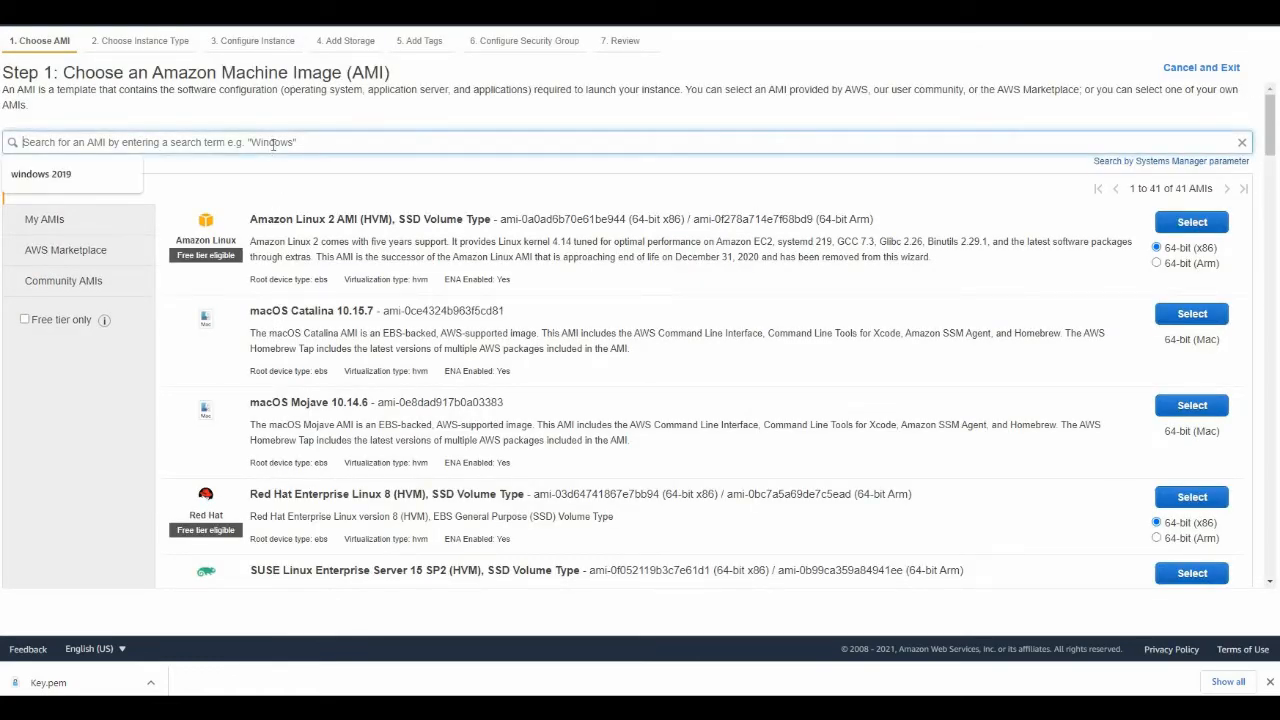
{"action": "left_click", "coordinate": [91, 177]}
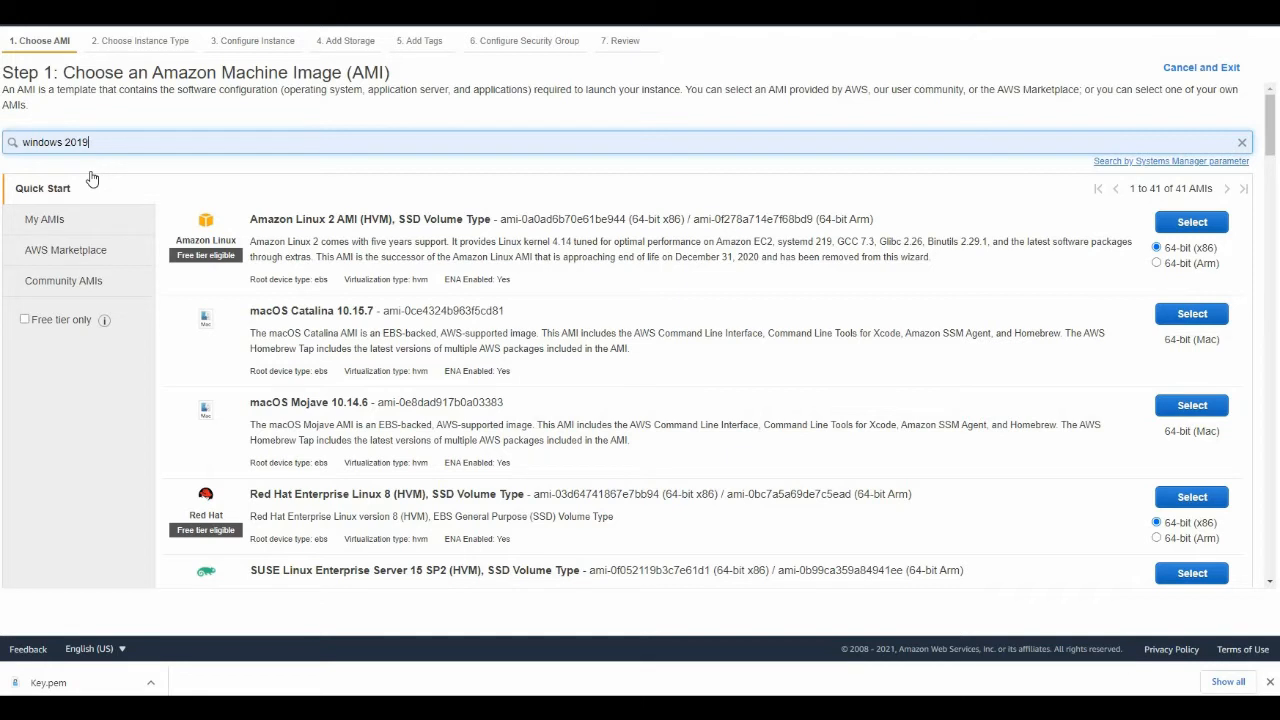
{"action": "key", "text": "Return"}
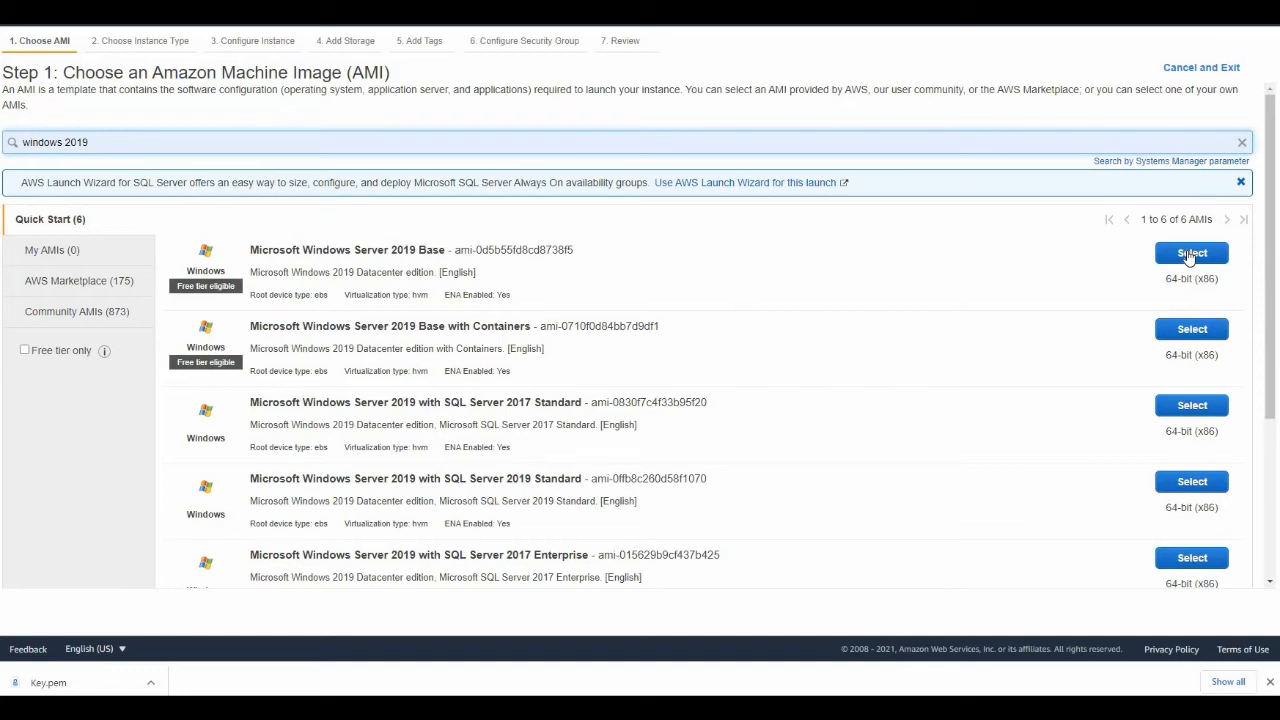
{"action": "left_click", "coordinate": [1189, 257]}
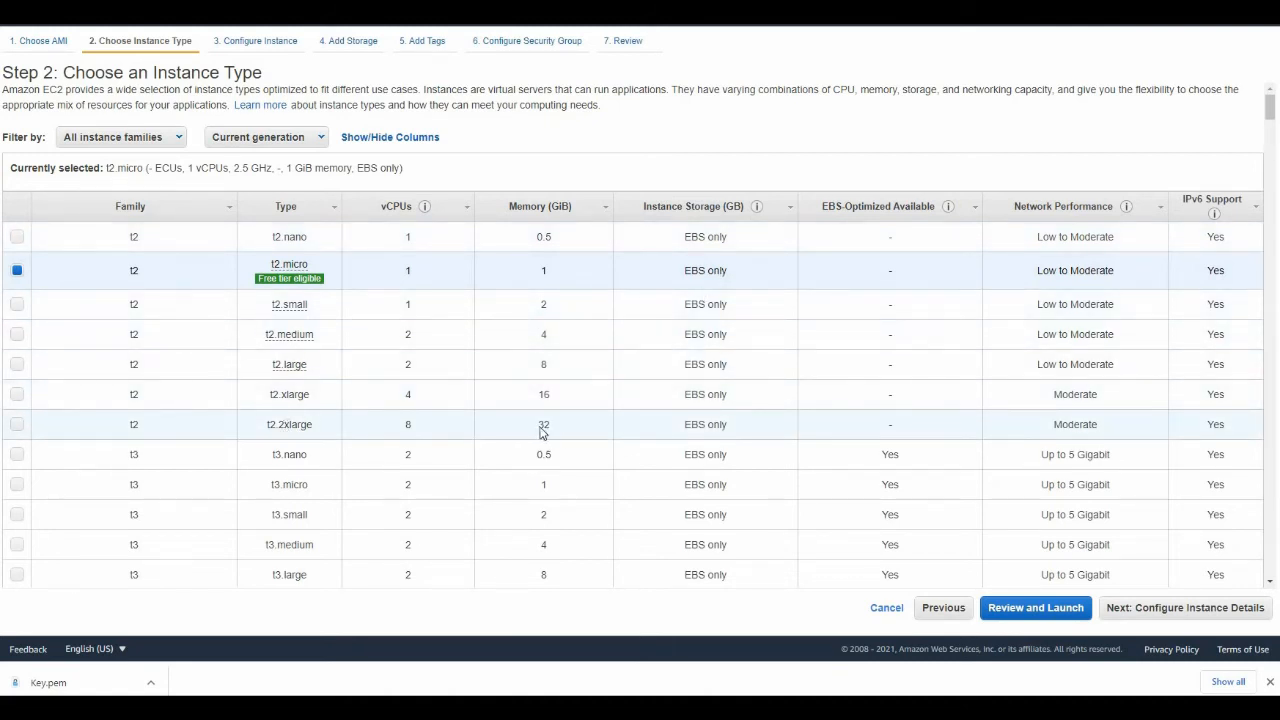
Step: Choose the t2.2xlarge instance type and continue to the storage settings with the default instance details
{"action": "left_click", "coordinate": [18, 426]}
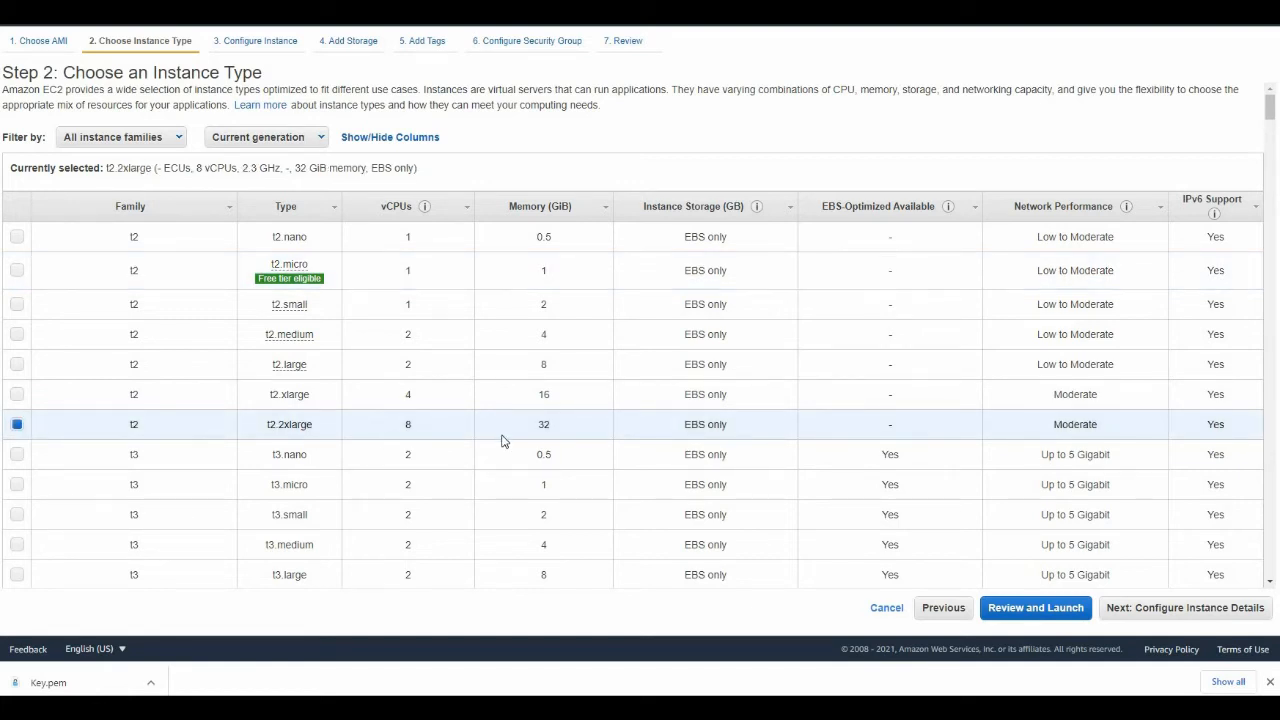
{"action": "left_click", "coordinate": [1130, 608]}
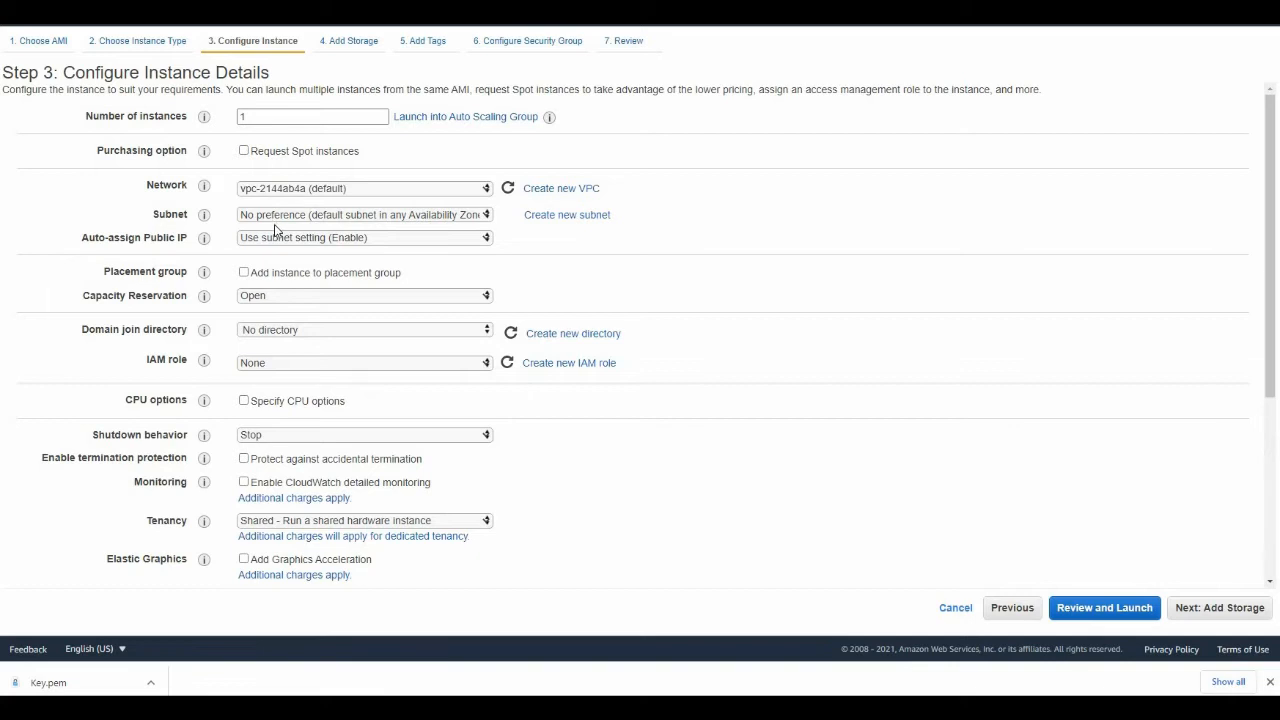
{"action": "scroll", "coordinate": [289, 289], "scroll_direction": "down", "scroll_amount": 3}
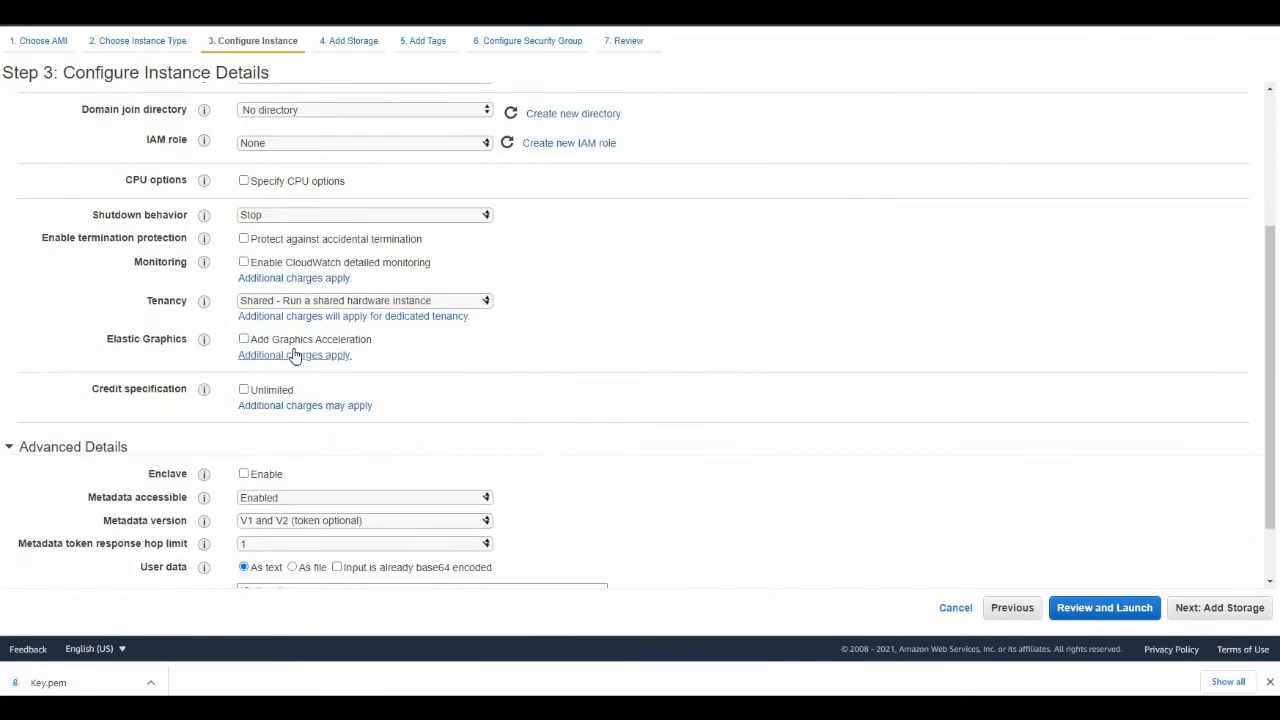
{"action": "left_click", "coordinate": [1201, 619]}
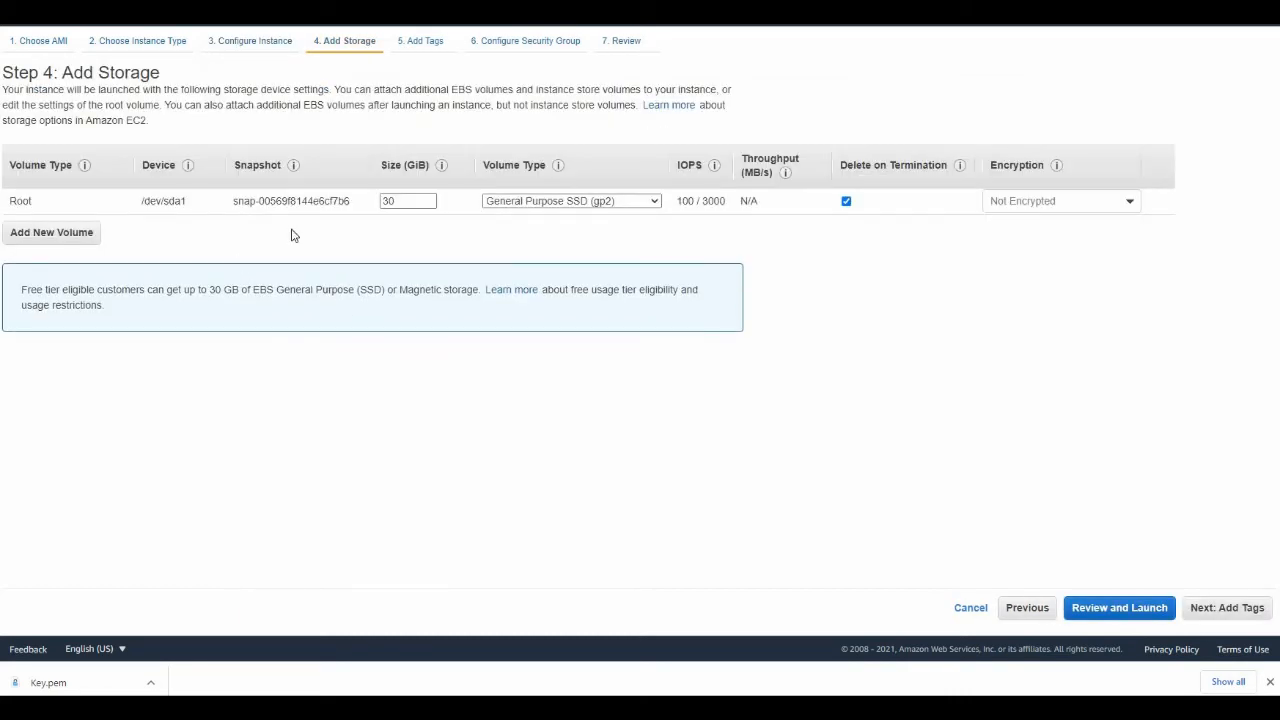
Step: Set the root volume size to 200 GiB and proceed to the launch review
{"action": "double_click", "coordinate": [387, 201]}
{"action": "type", "text": "200"}
{"action": "left_click", "coordinate": [1119, 609]}
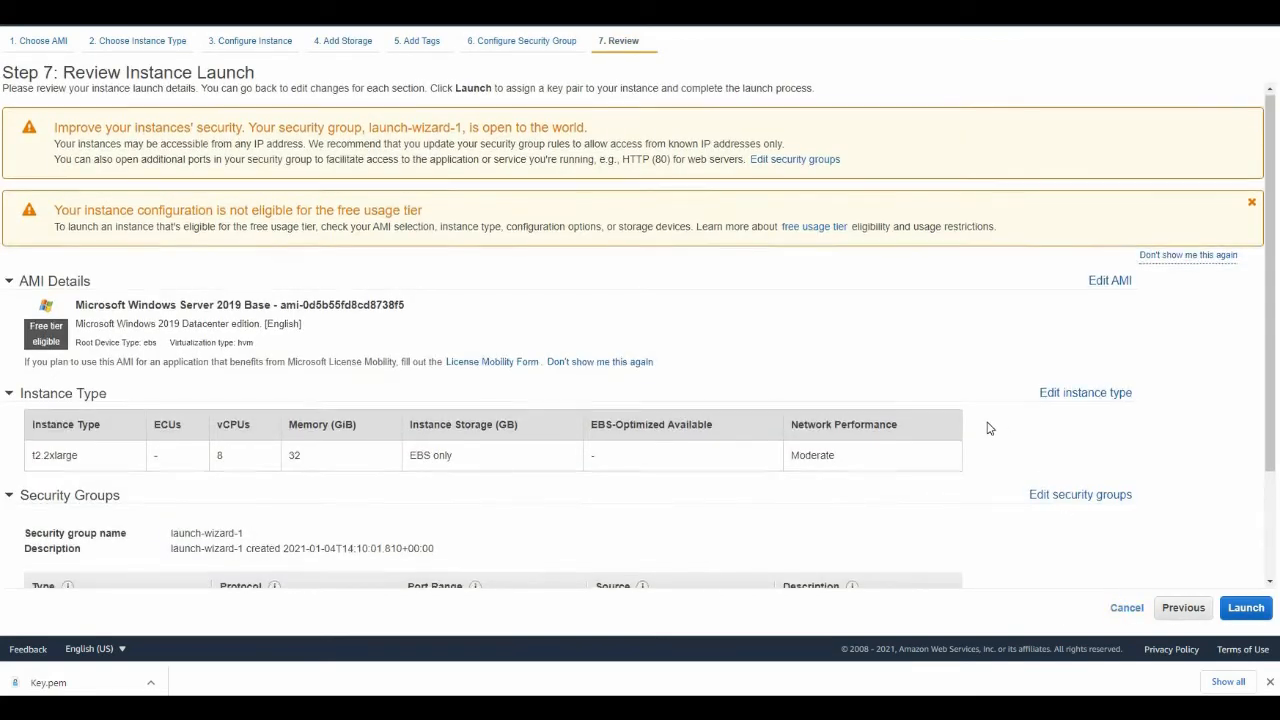
Step: Review the configuration and launch the instance with the existing key pair "Key", acknowledging access to its private key file
{"action": "scroll", "coordinate": [987, 428], "scroll_direction": "down", "scroll_amount": 3}
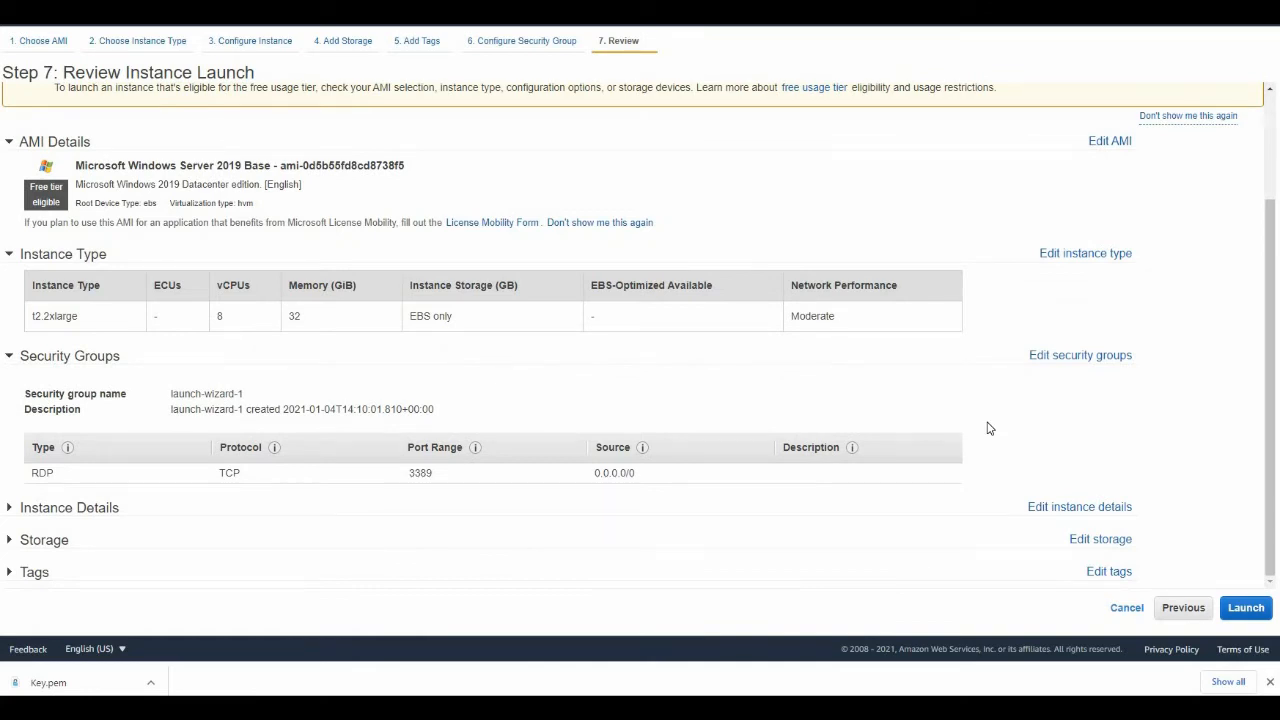
{"action": "left_click", "coordinate": [1232, 609]}
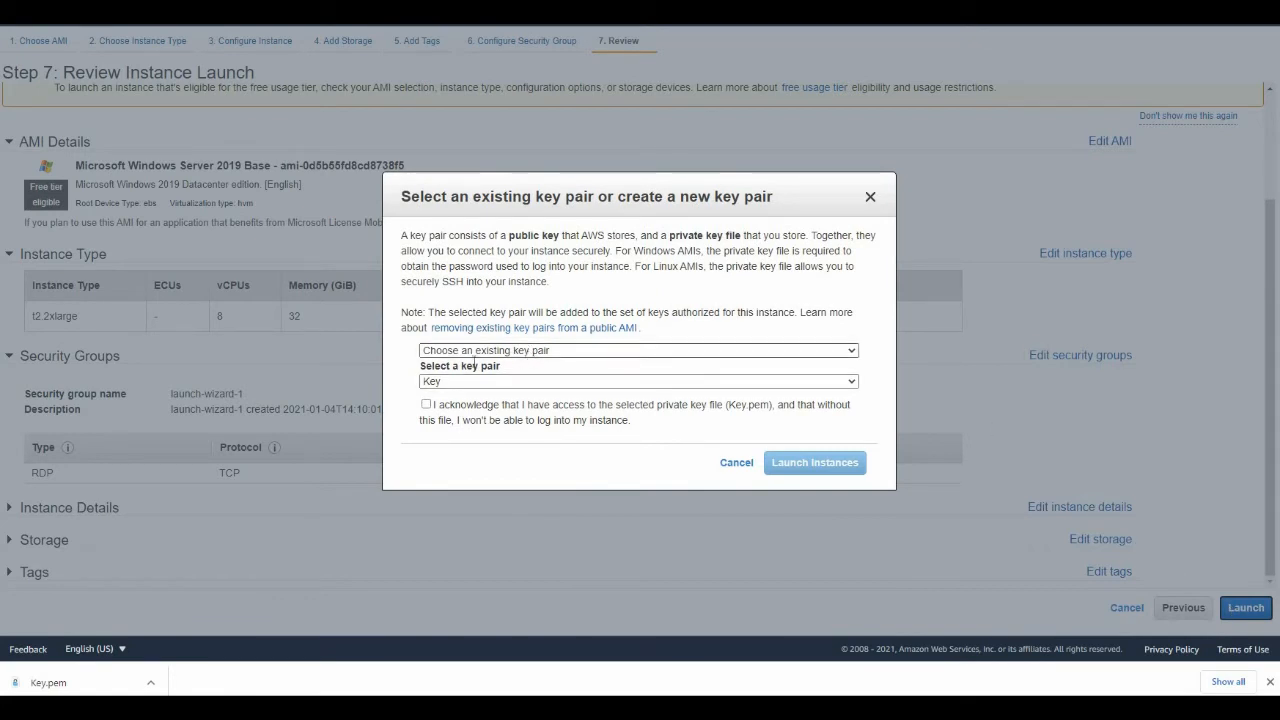
{"action": "left_click", "coordinate": [427, 404]}
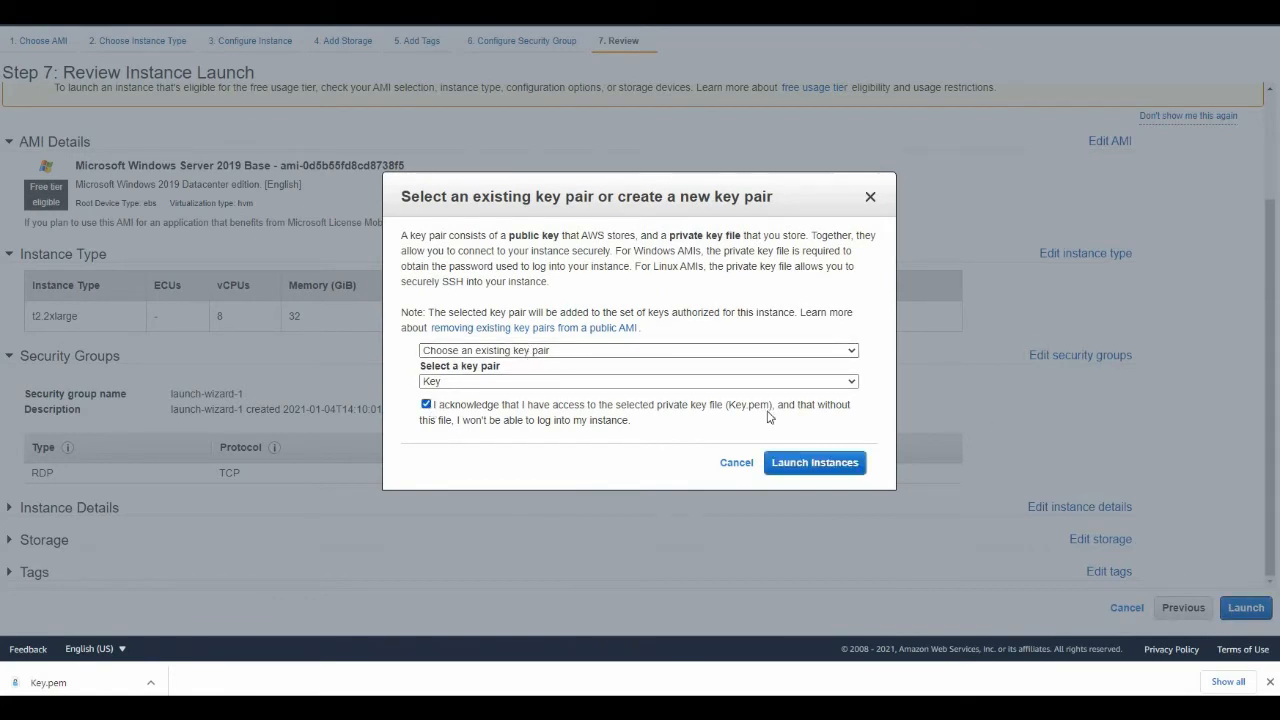
{"action": "left_click", "coordinate": [836, 464]}
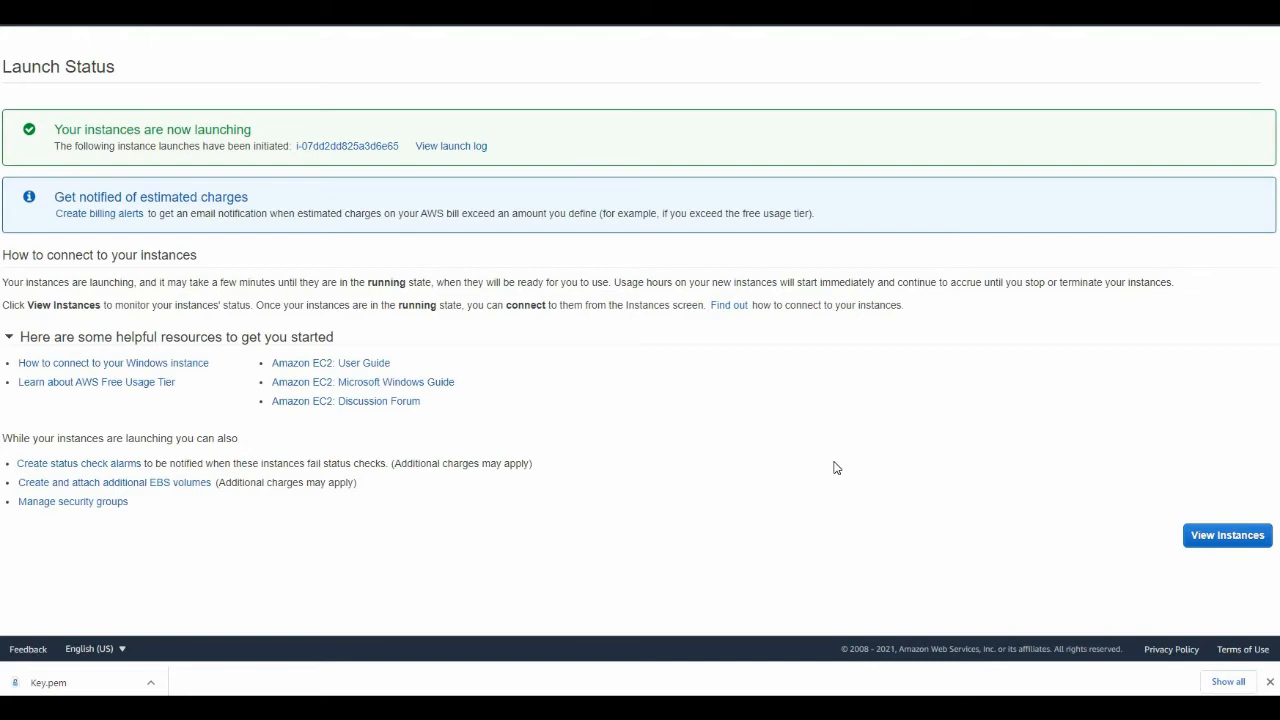
Step: Open the outbound rules of the launch-wizard-1 security group for editing and delete the existing All TCP rule
{"action": "left_click", "coordinate": [1227, 547]}
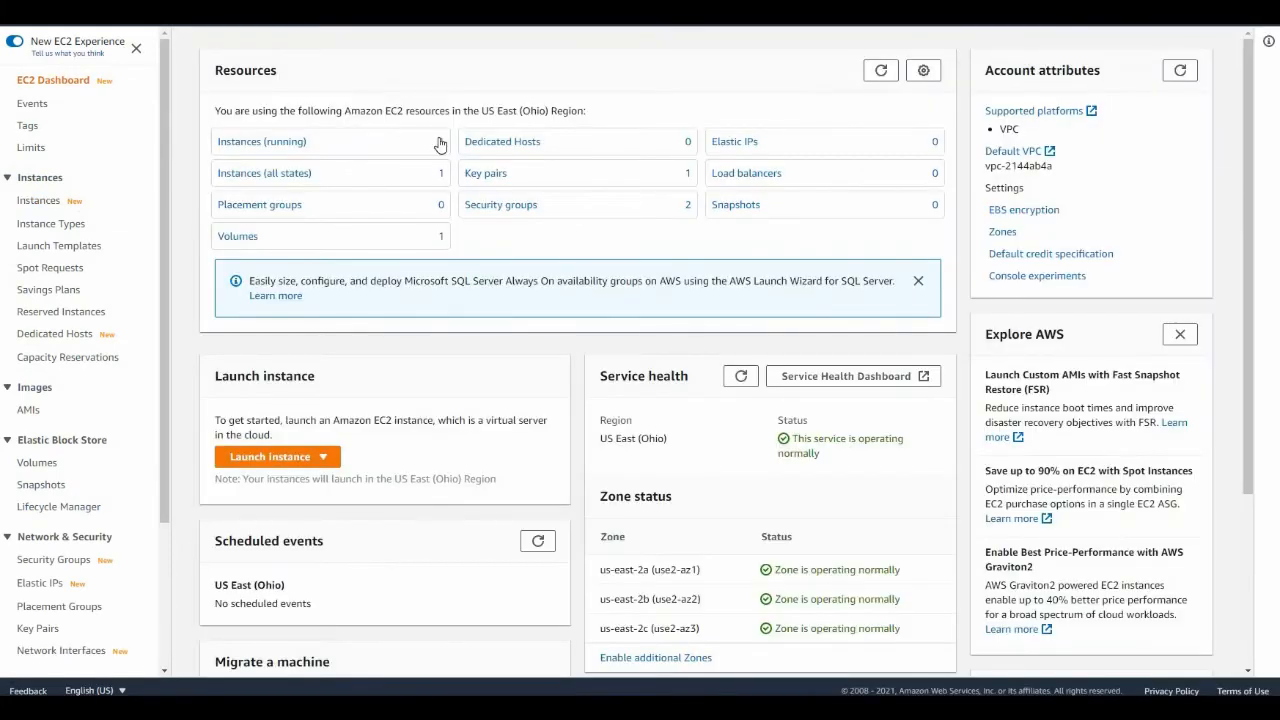
{"action": "left_click", "coordinate": [520, 210]}
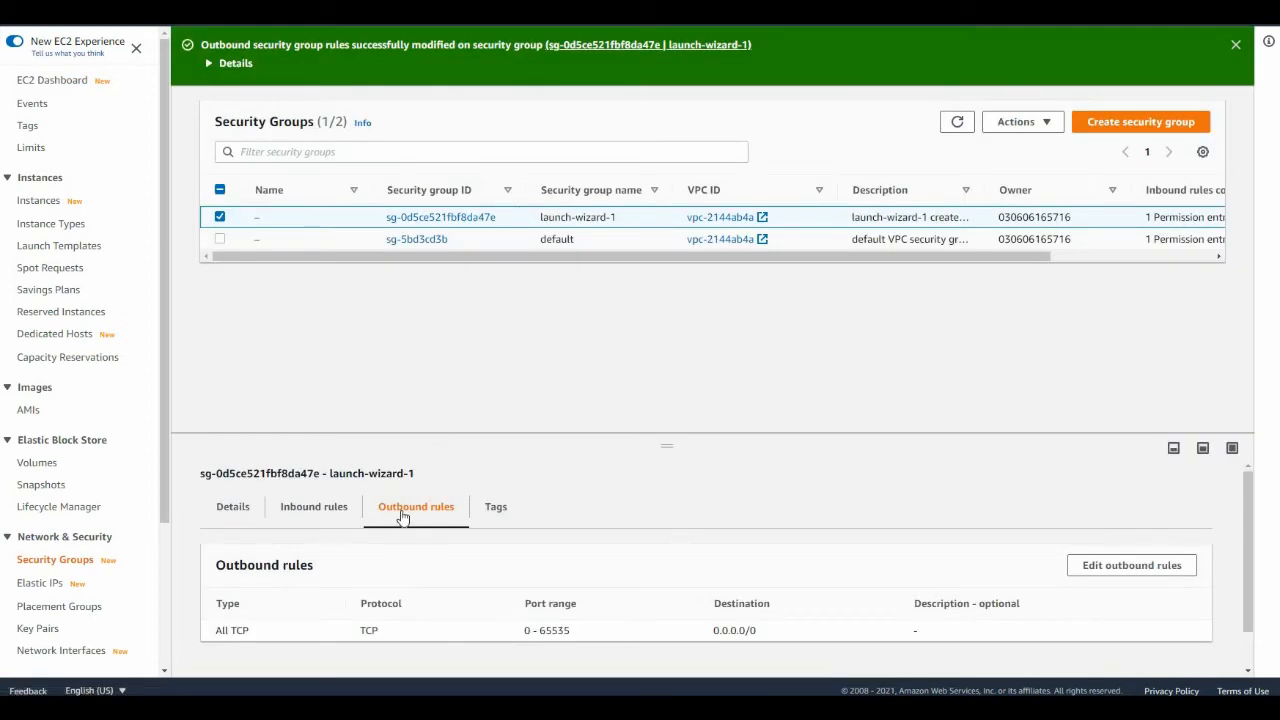
{"action": "left_click", "coordinate": [1106, 568]}
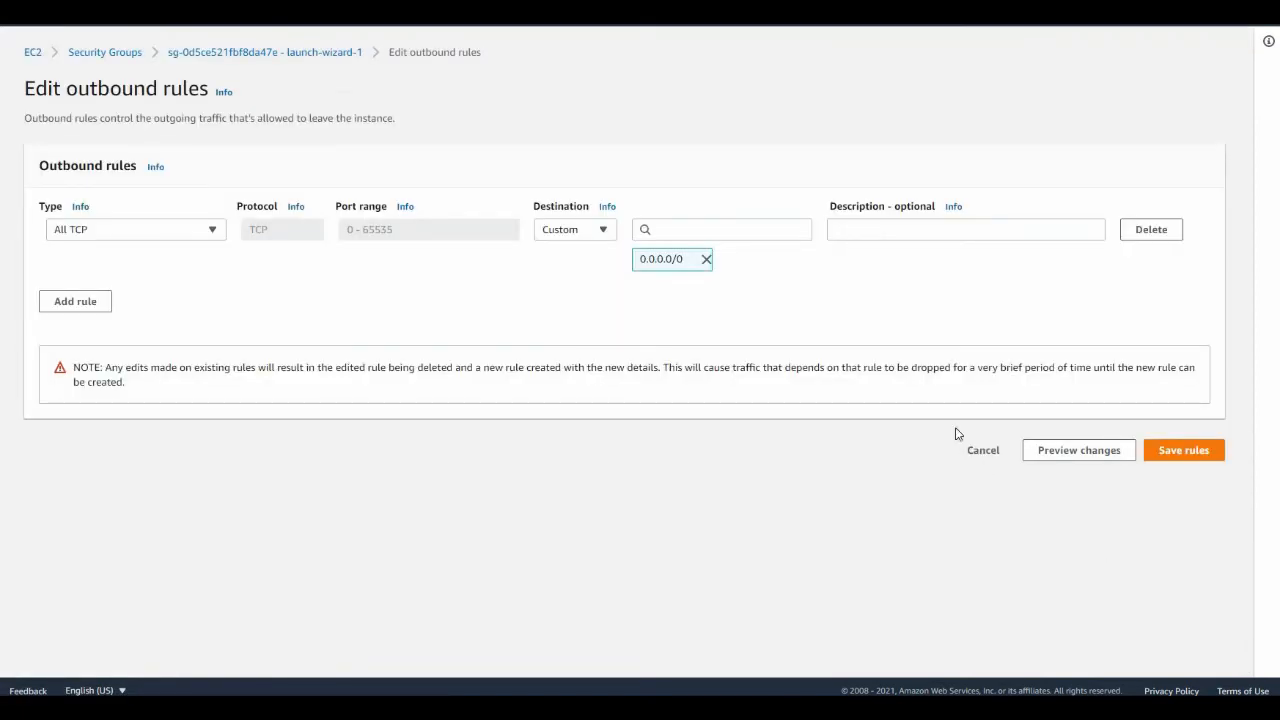
{"action": "left_click", "coordinate": [1149, 231]}
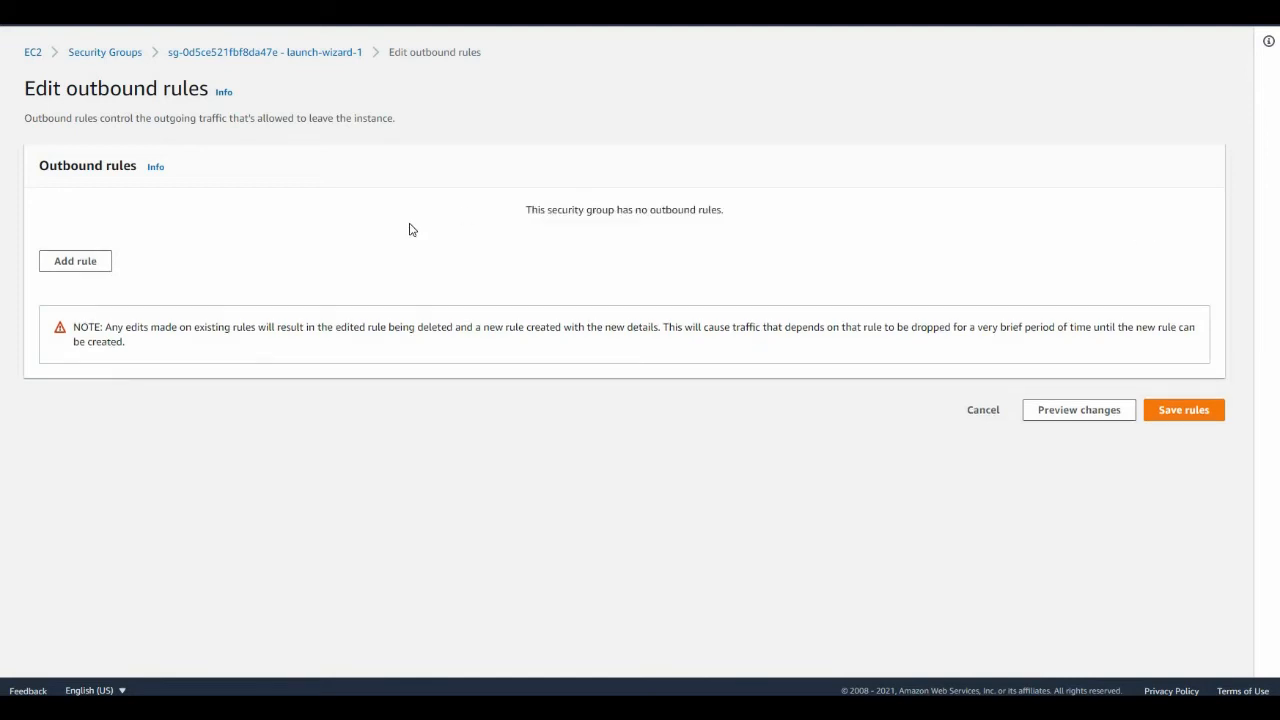
Step: Add a Custom TCP outbound rule for port 2501 to destination 0.0.0.0/0, described as "connection to AmdoSoft Update Server"
{"action": "left_click", "coordinate": [91, 266]}
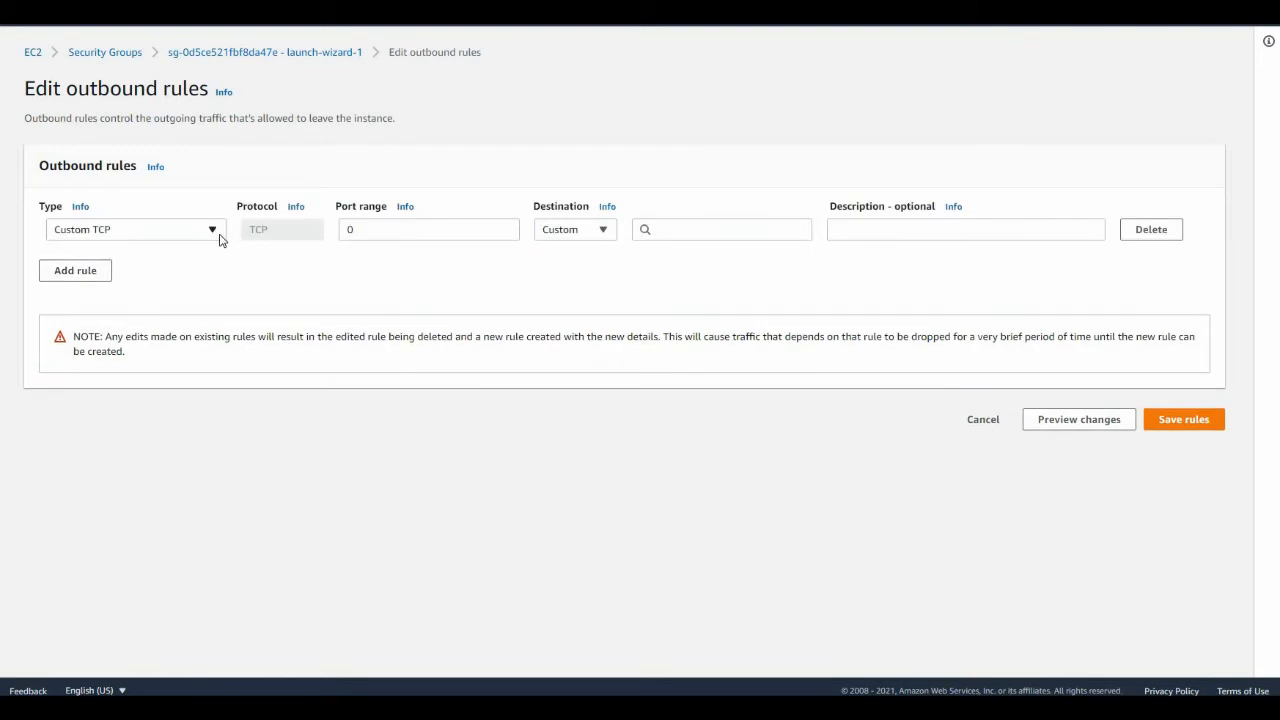
{"action": "double_click", "coordinate": [349, 229]}
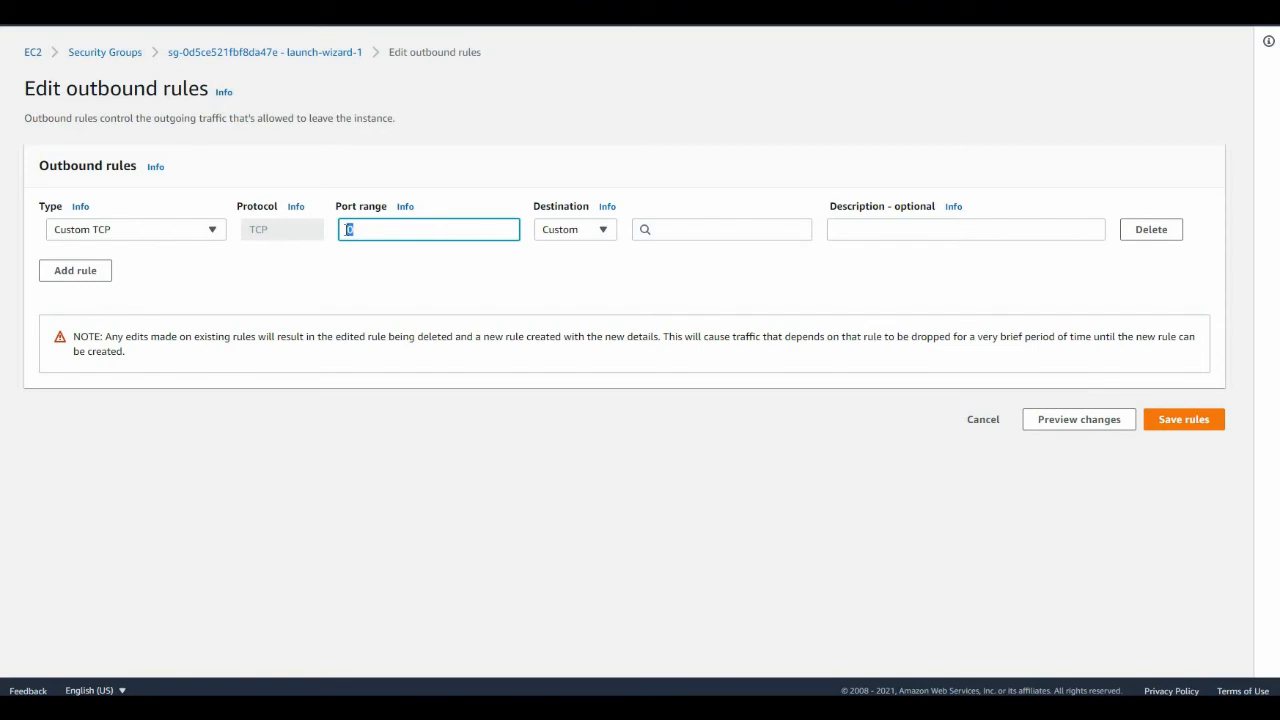
{"action": "type", "text": "2501"}
{"action": "left_click", "coordinate": [672, 229]}
{"action": "left_click", "coordinate": [689, 283]}
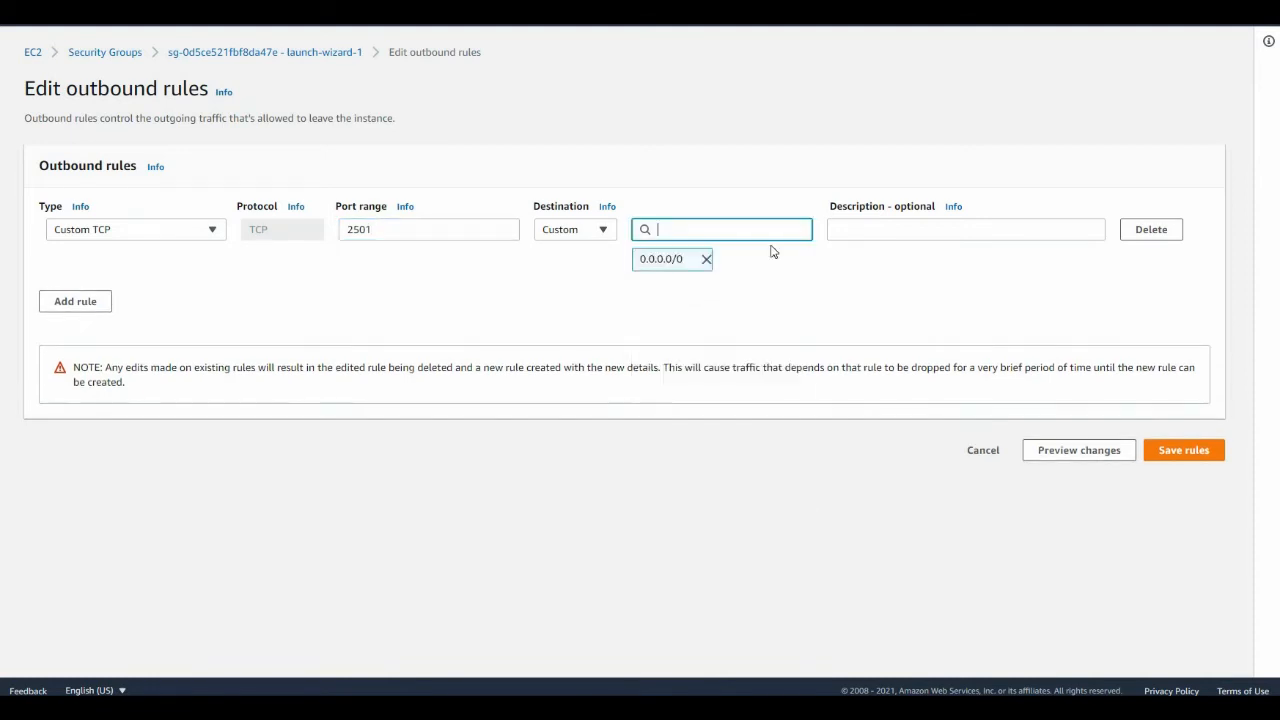
{"action": "left_click", "coordinate": [860, 226]}
{"action": "type", "text": "connection to AmdoSoft Update Server"}
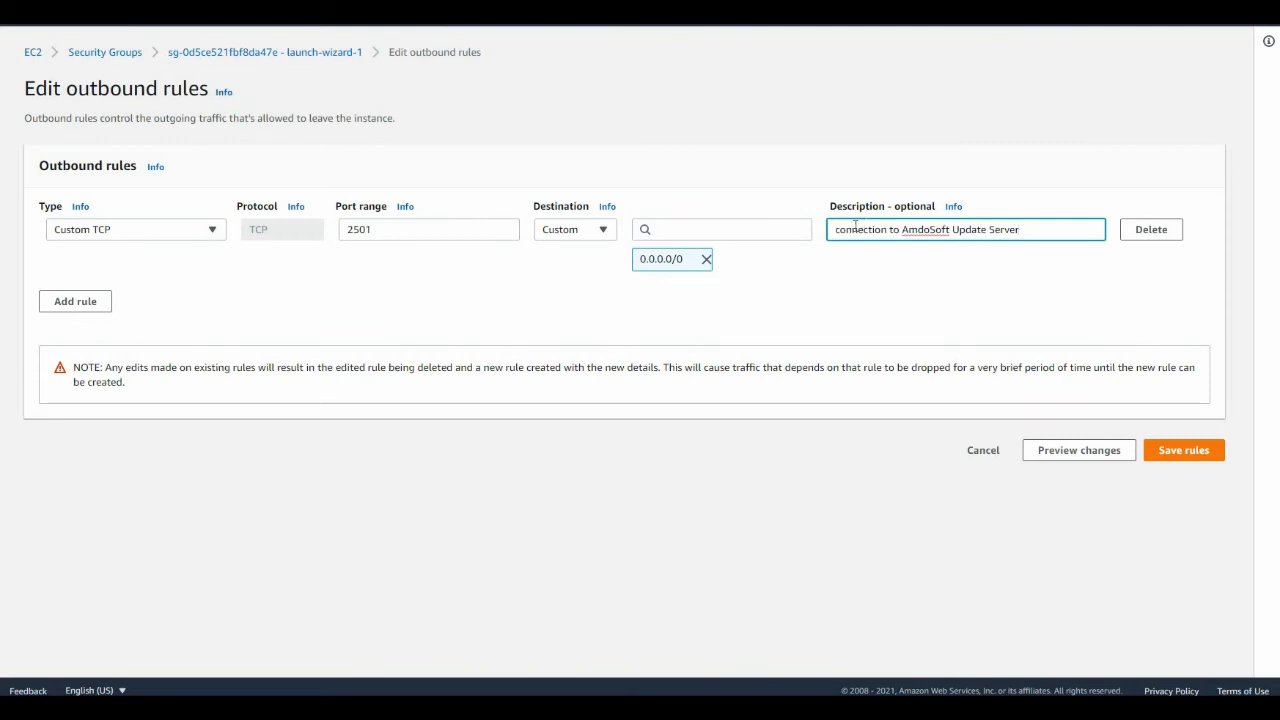
Step: Add an HTTP outbound rule to destination 0.0.0.0/0 with the description "Internet Connection" and save the outbound rules
{"action": "left_click", "coordinate": [64, 304]}
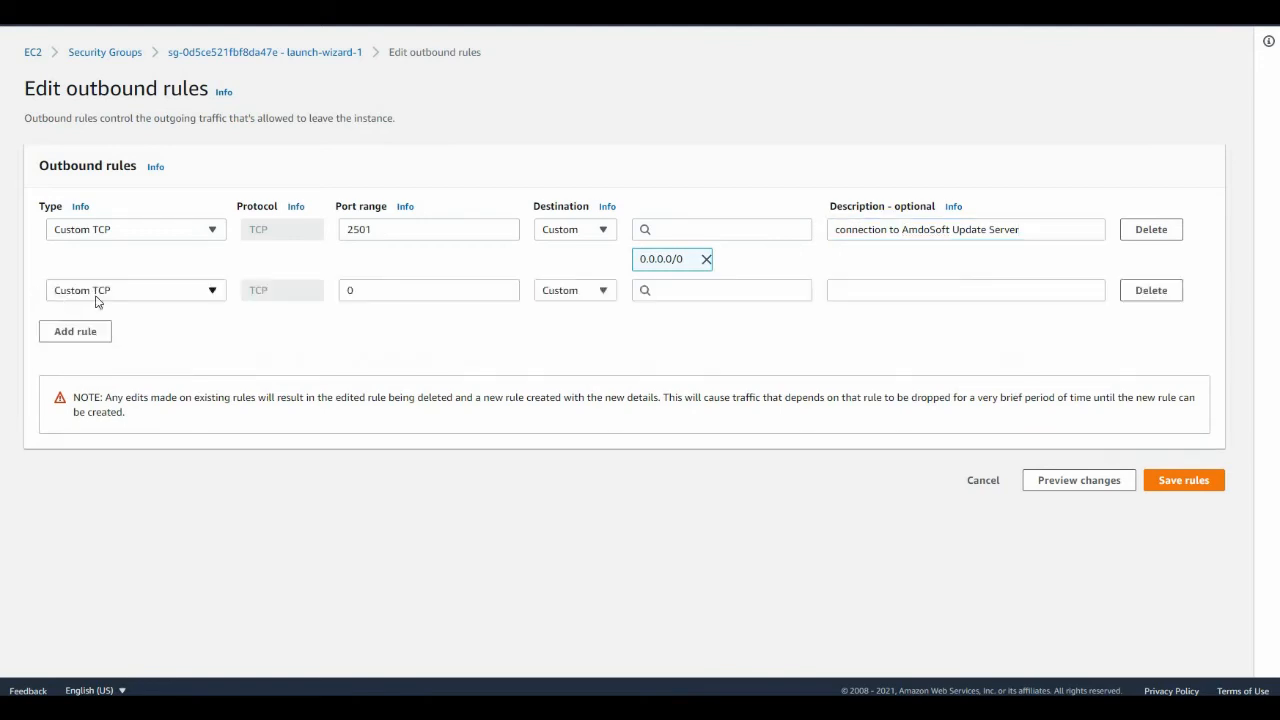
{"action": "left_click", "coordinate": [214, 291]}
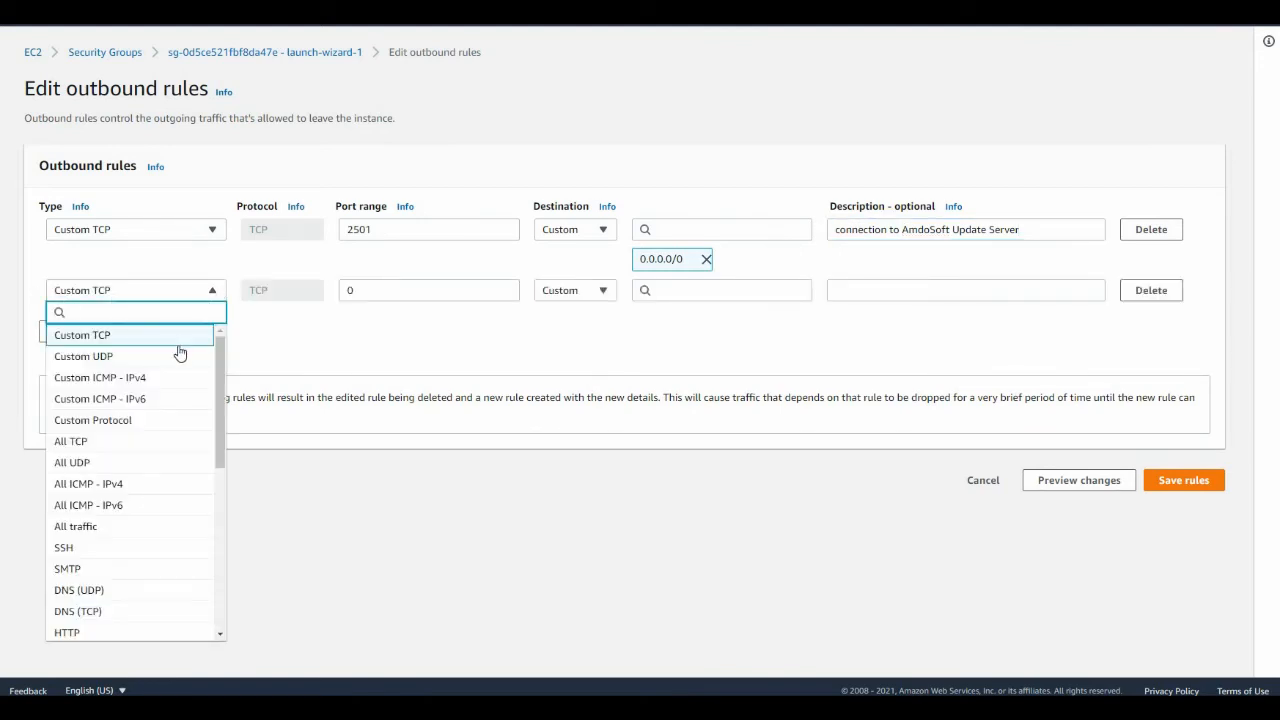
{"action": "scroll", "coordinate": [178, 368], "scroll_direction": "down", "scroll_amount": 2}
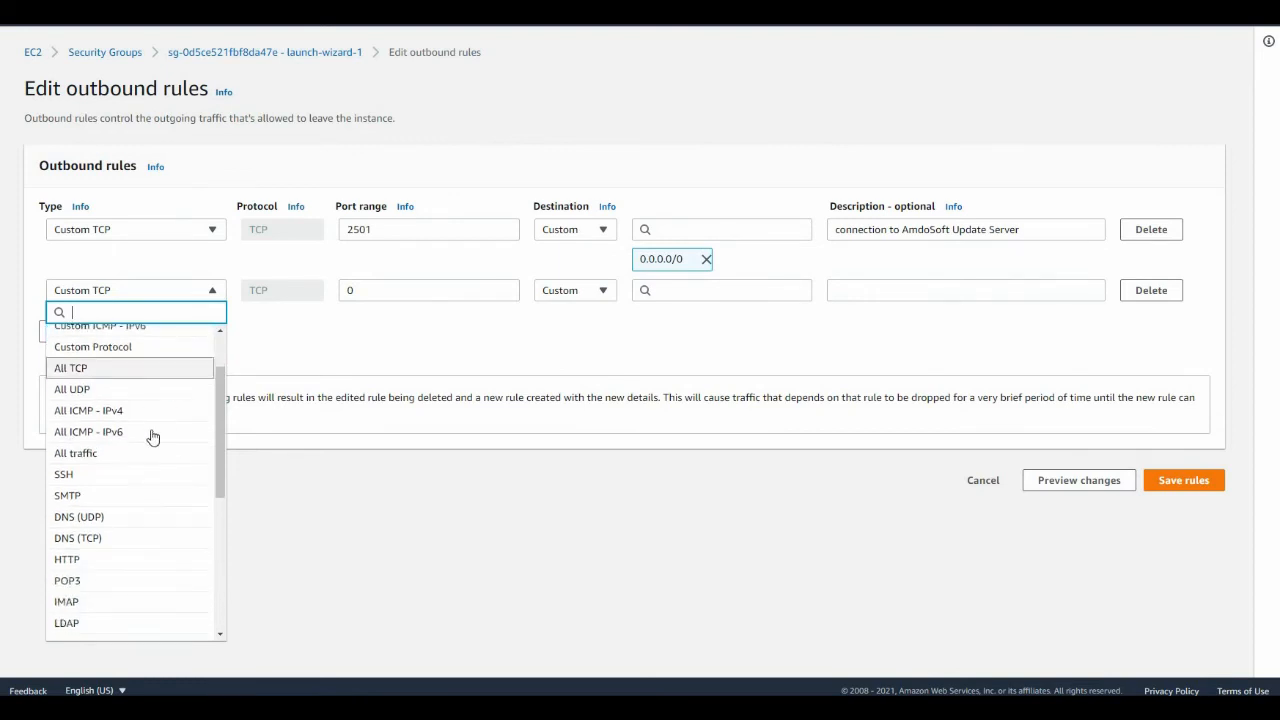
{"action": "left_click", "coordinate": [146, 561]}
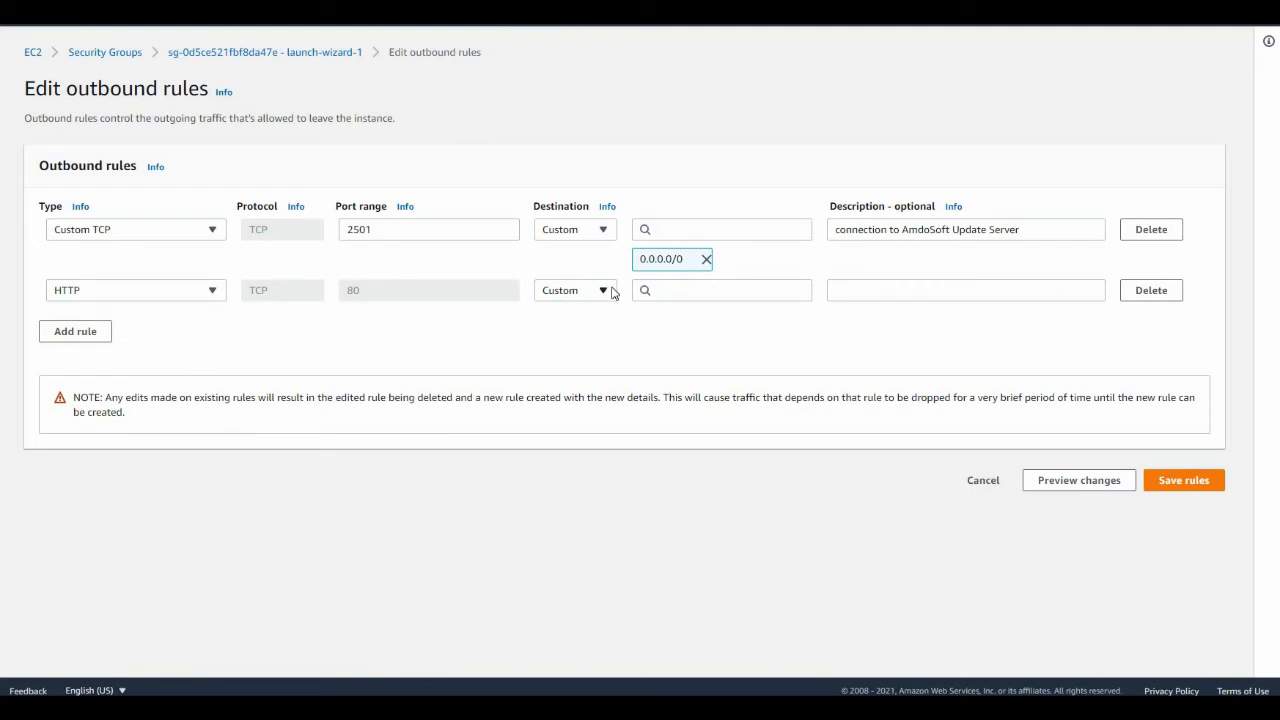
{"action": "left_click", "coordinate": [698, 292]}
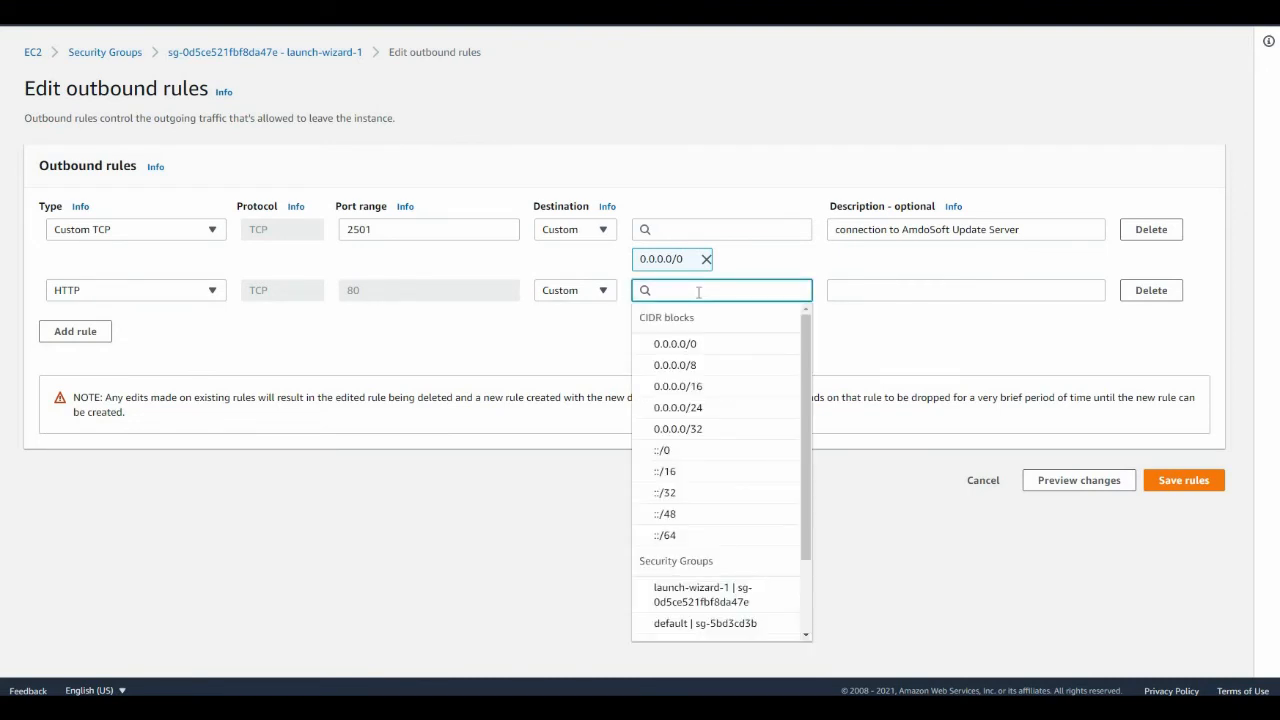
{"action": "left_click", "coordinate": [698, 344]}
{"action": "left_click", "coordinate": [860, 291]}
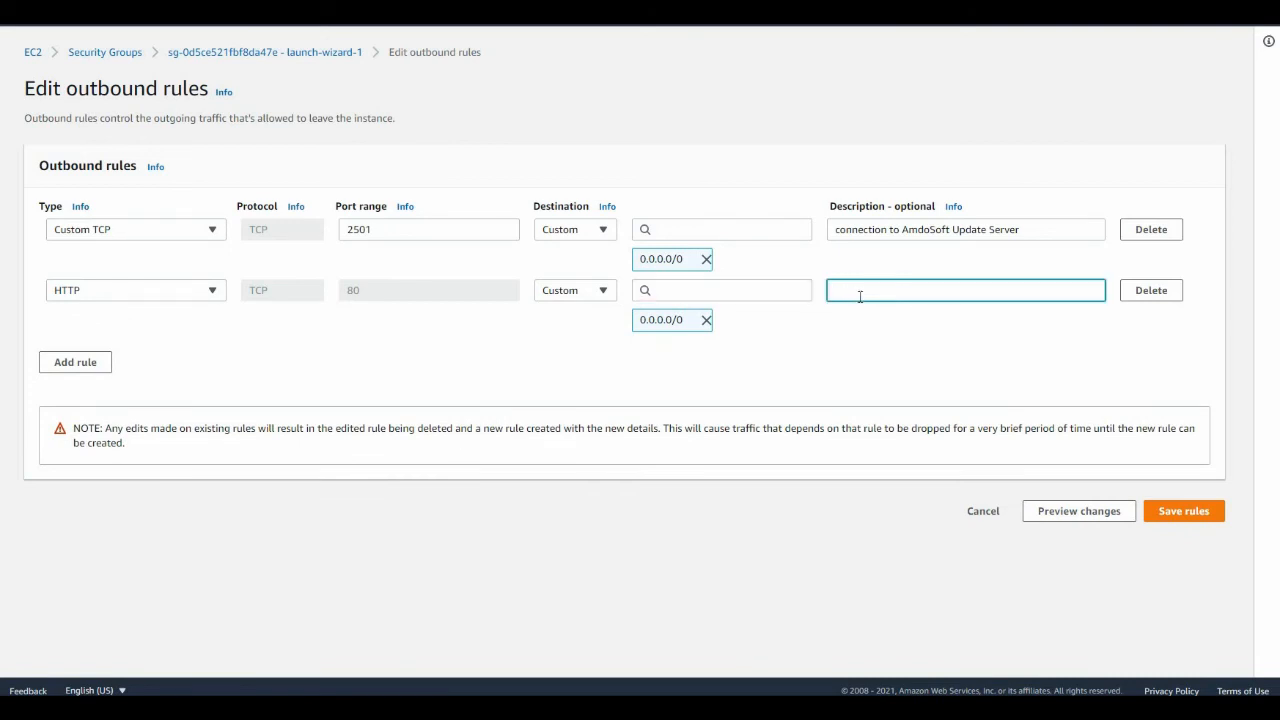
{"action": "type", "text": "Internet Connection"}
{"action": "left_click", "coordinate": [1176, 514]}
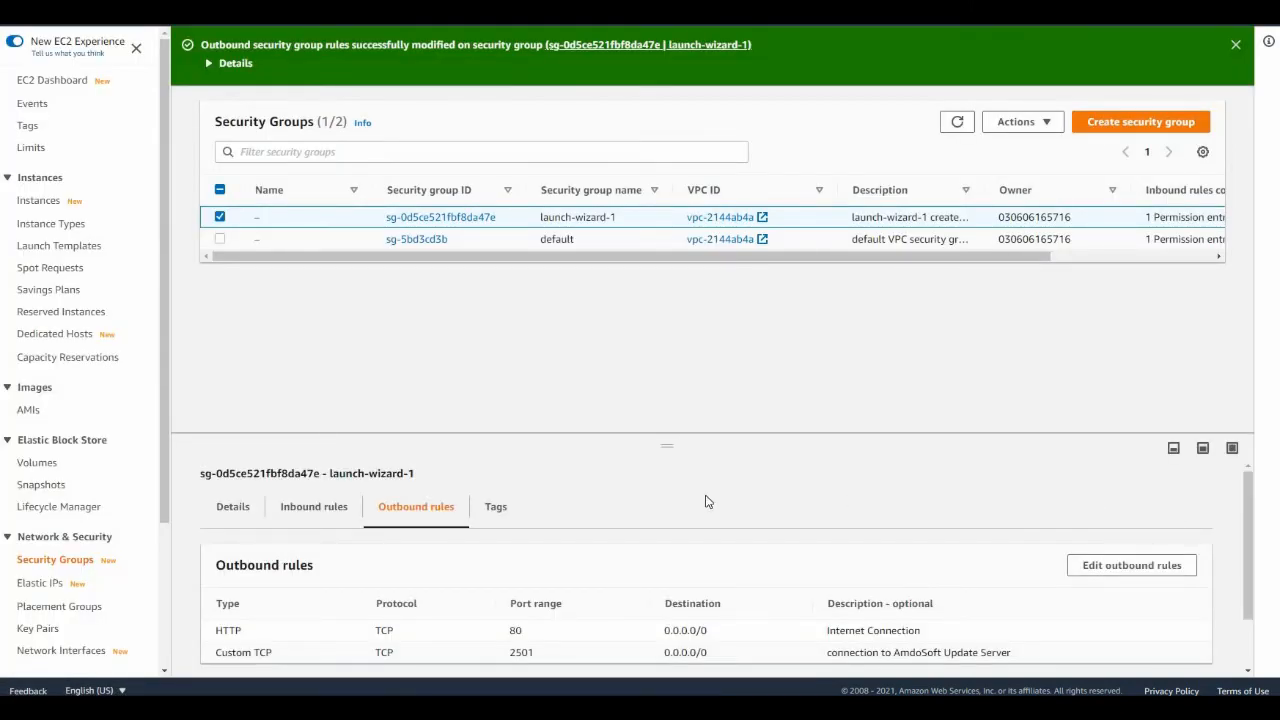
Step: Add a Custom TCP inbound rule to launch-wizard-1 for port 2501 from source 0.0.0.0/0, described as "inbound for bots to access the controller"
{"action": "left_click", "coordinate": [331, 513]}
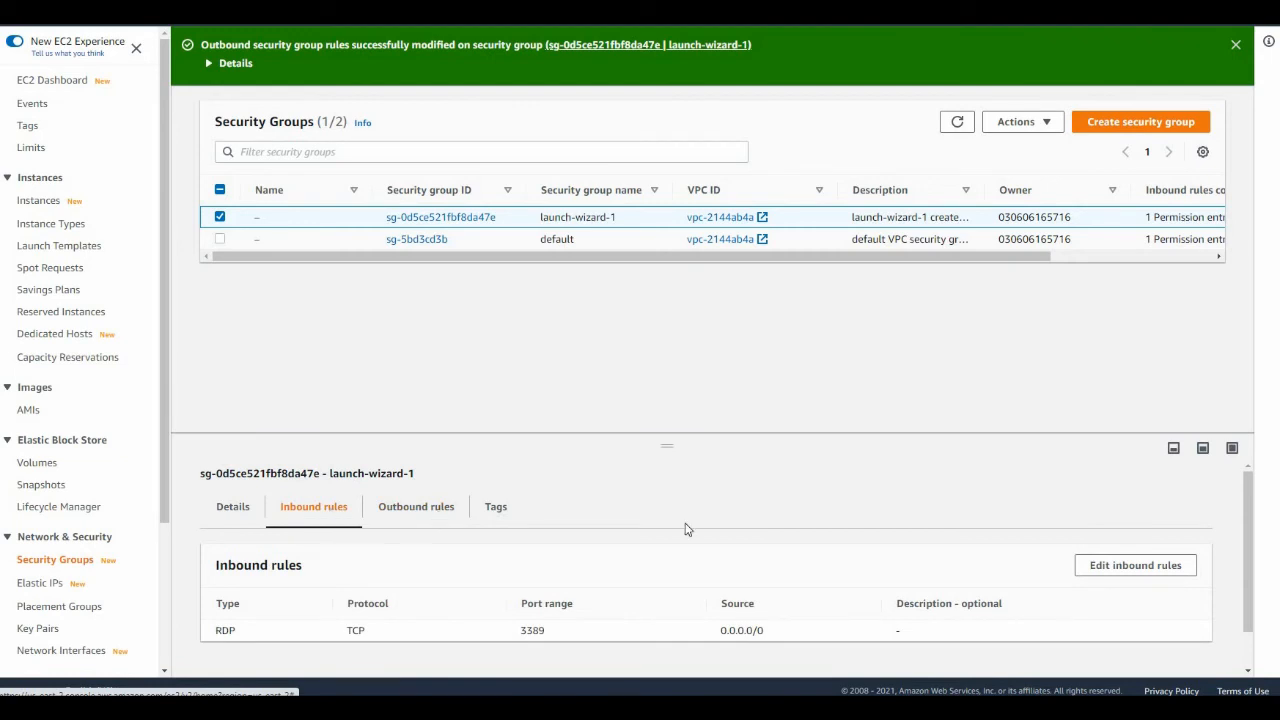
{"action": "left_click", "coordinate": [1122, 569]}
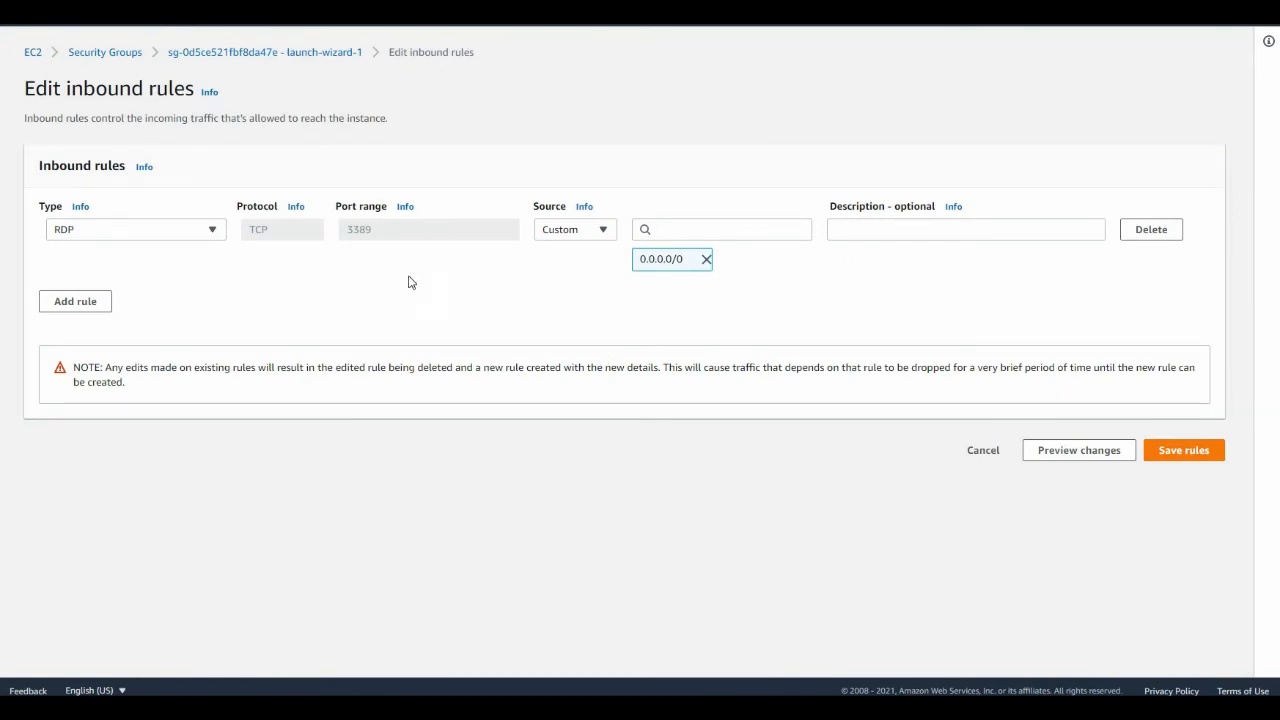
{"action": "left_click", "coordinate": [94, 304]}
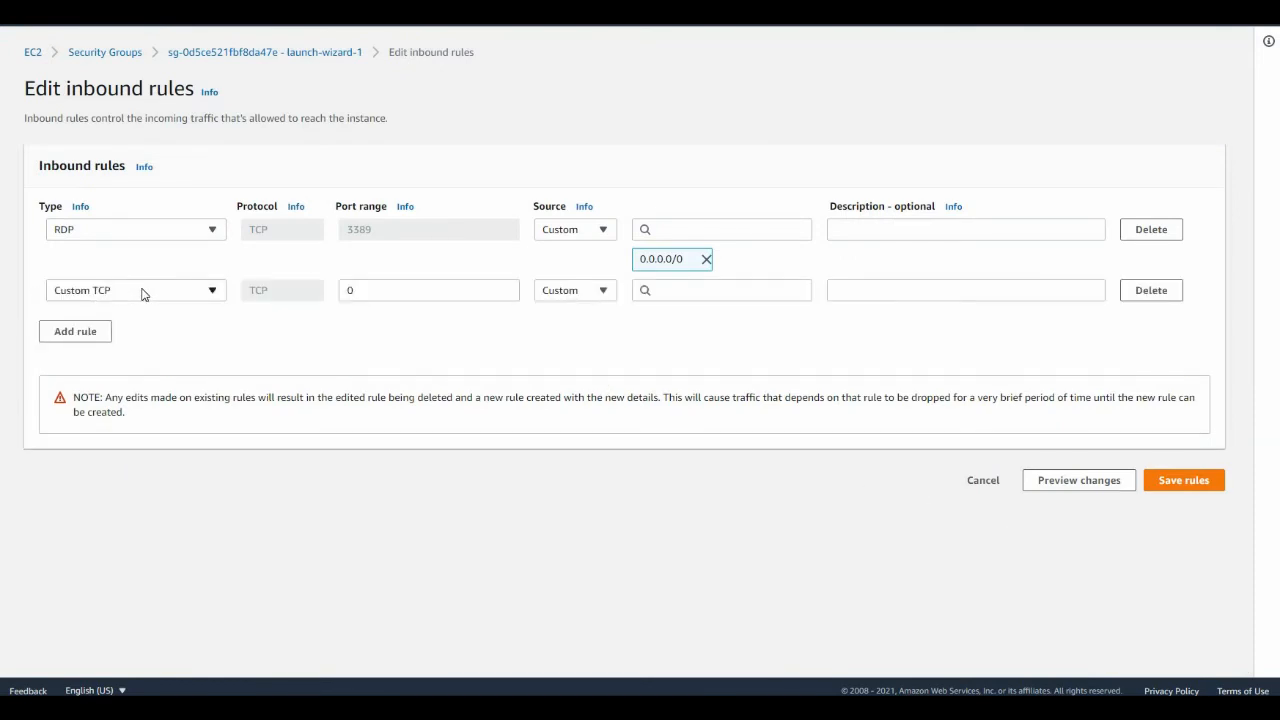
{"action": "left_click", "coordinate": [350, 290]}
{"action": "type", "text": "2501"}
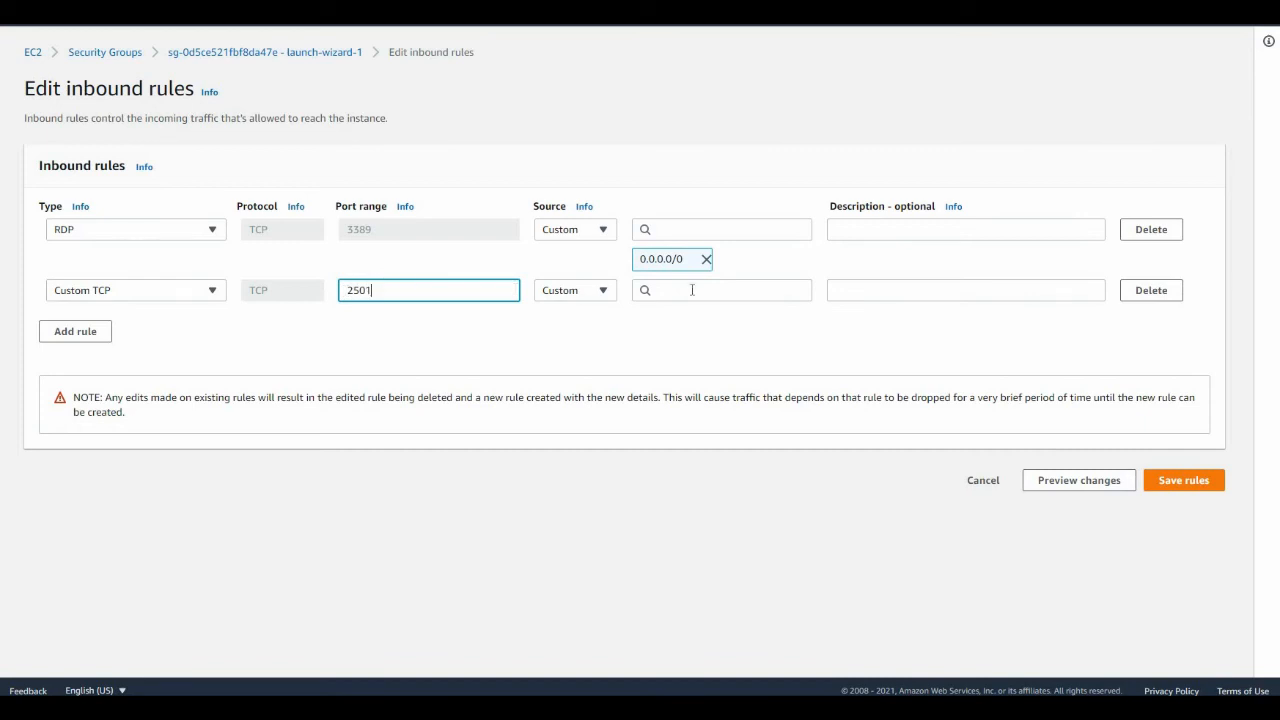
{"action": "left_click", "coordinate": [692, 290]}
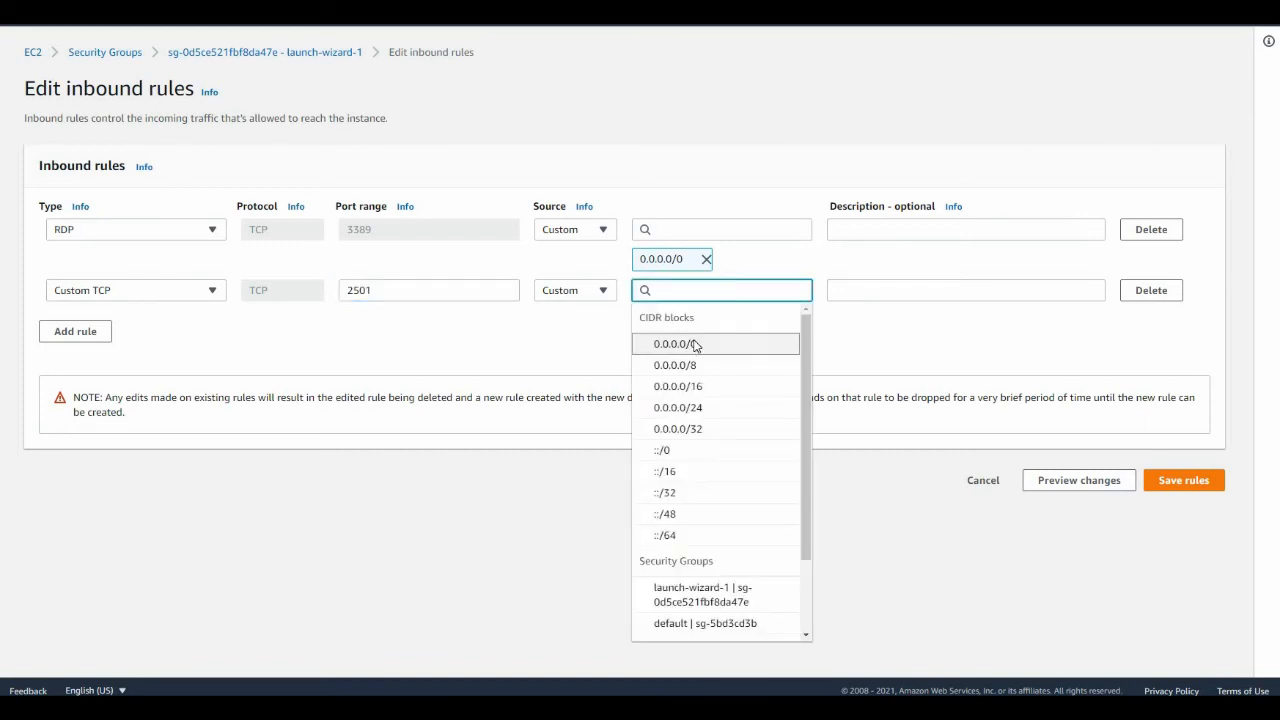
{"action": "left_click", "coordinate": [695, 345]}
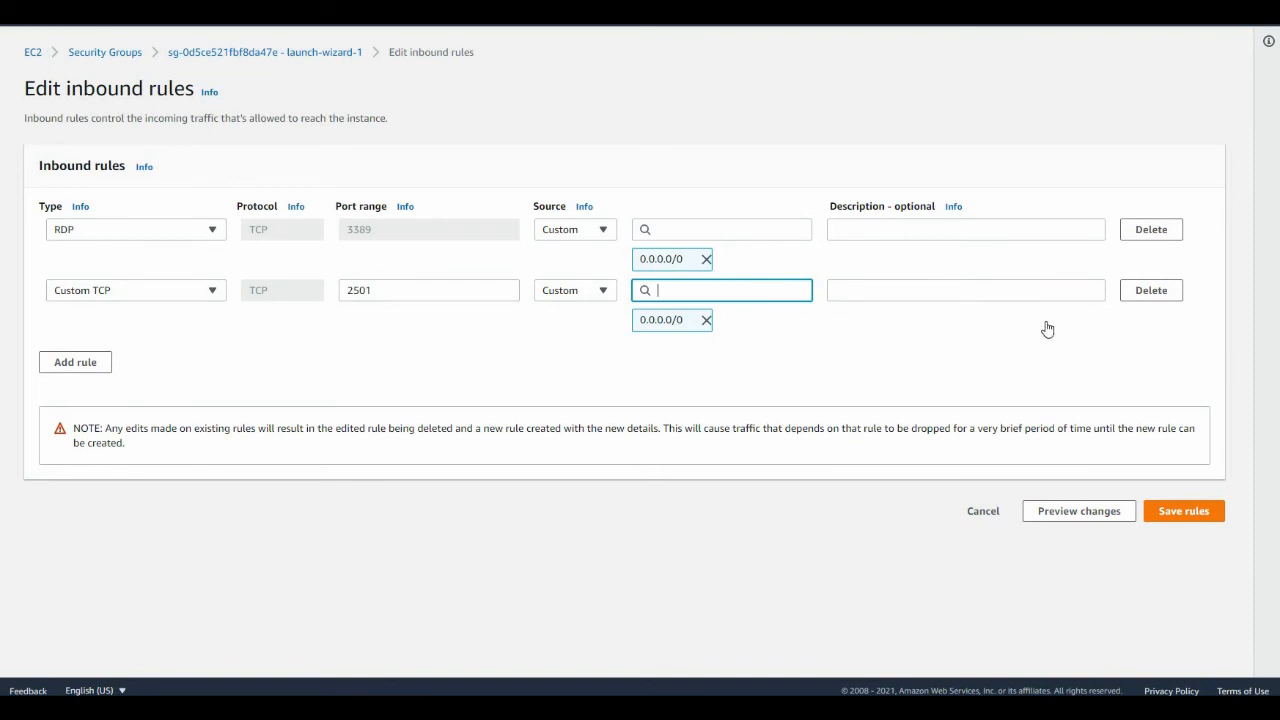
{"action": "left_click", "coordinate": [972, 290]}
{"action": "right_click", "coordinate": [974, 294]}
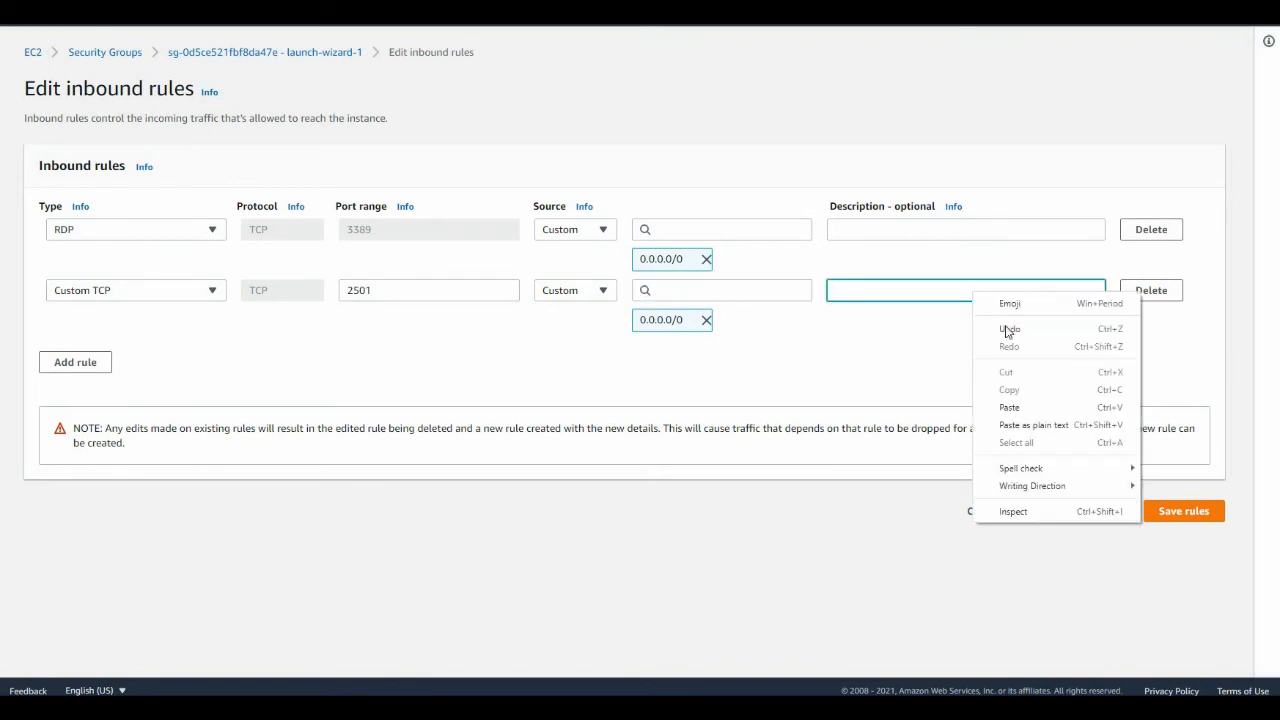
{"action": "left_click", "coordinate": [1010, 407]}
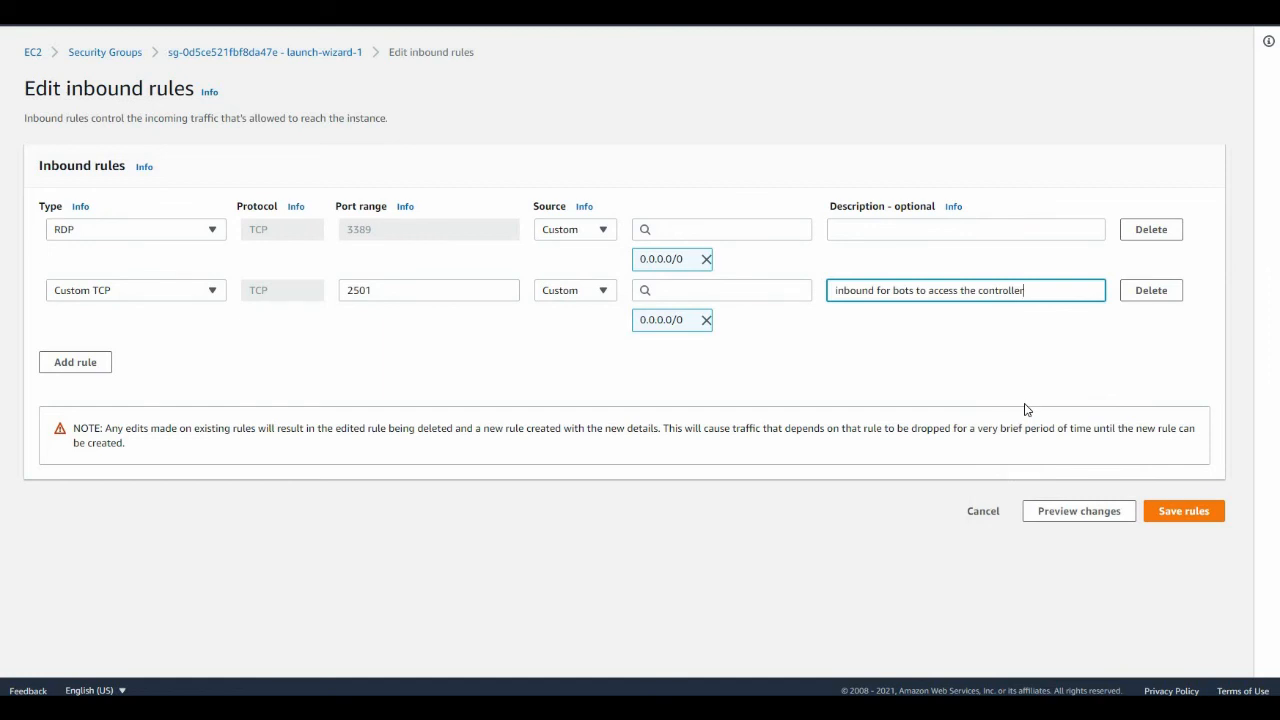
Step: Add an HTTP inbound rule from source 0.0.0.0/0 with the description "Access to b4 Dashboard" and save the inbound rules
{"action": "left_click", "coordinate": [89, 371]}
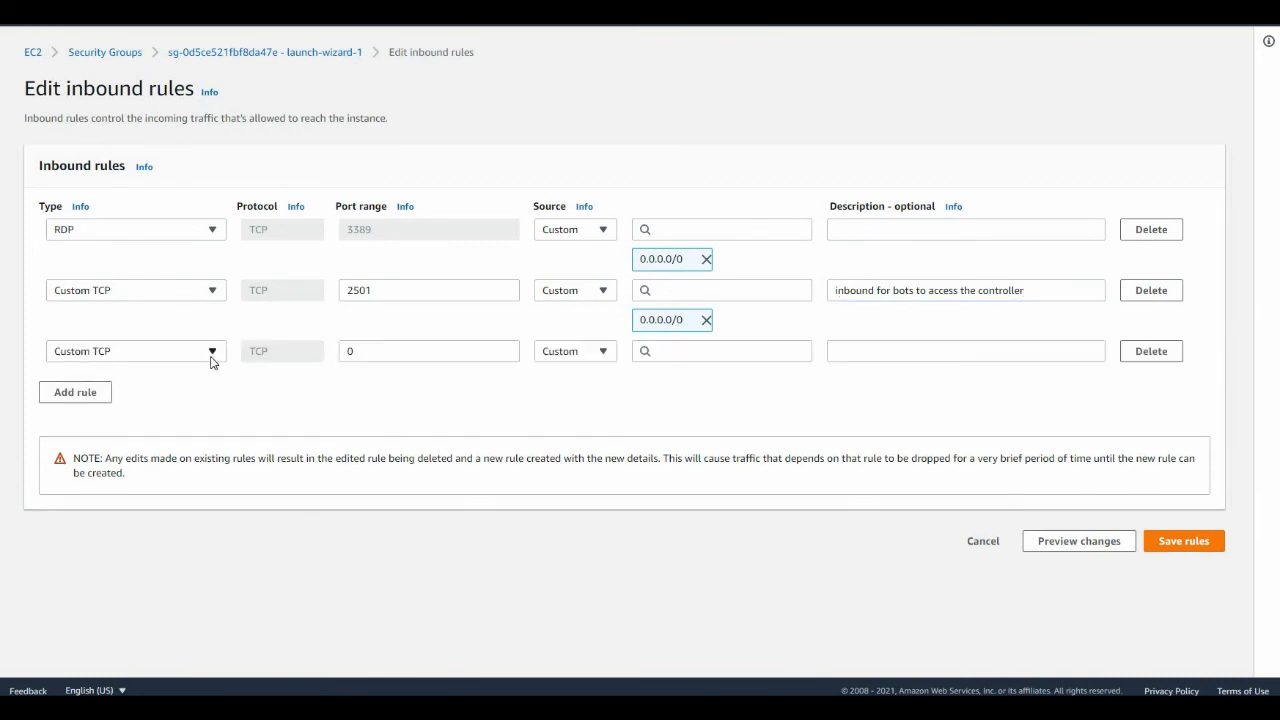
{"action": "left_click", "coordinate": [212, 356]}
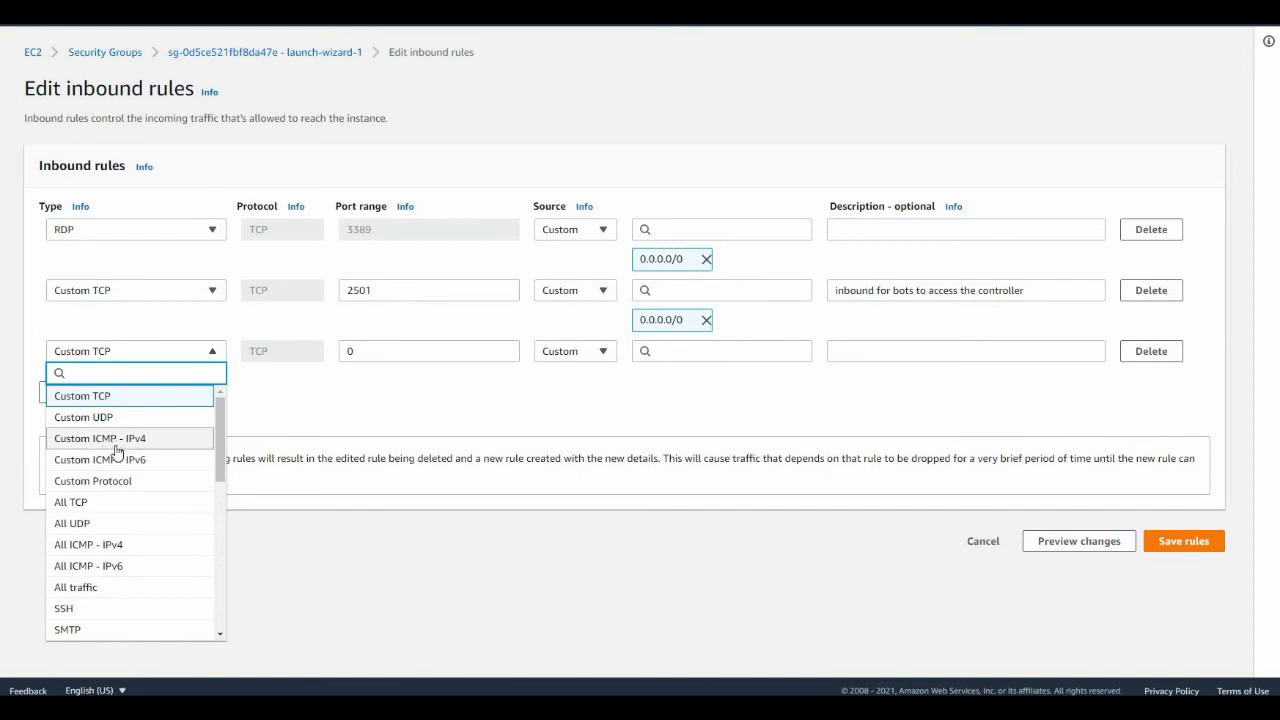
{"action": "scroll", "coordinate": [116, 452], "scroll_direction": "down", "scroll_amount": 3}
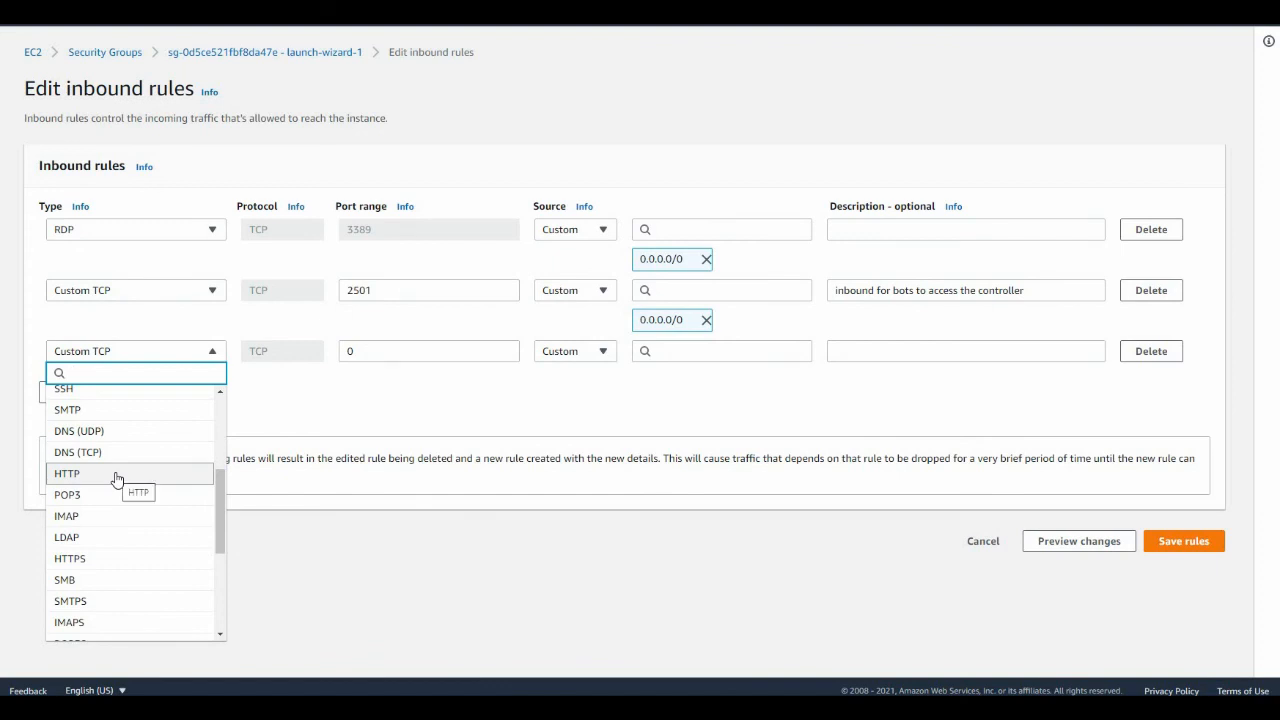
{"action": "left_click", "coordinate": [116, 476]}
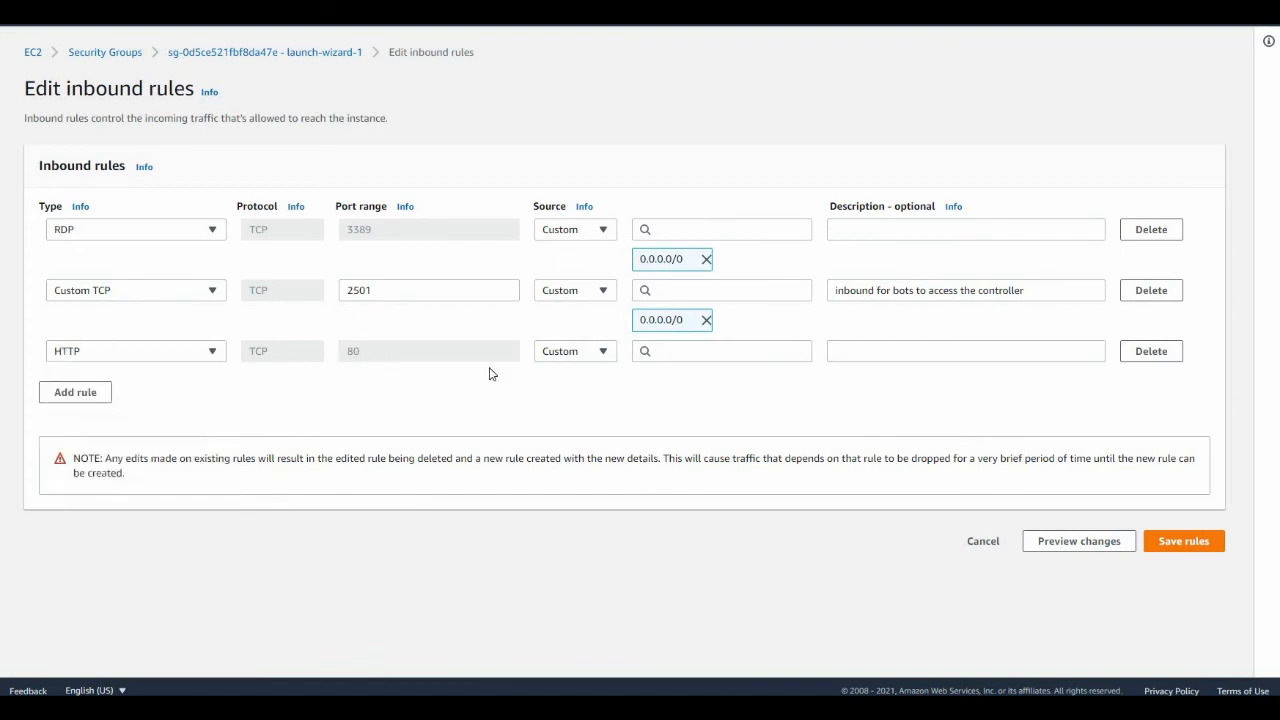
{"action": "left_click", "coordinate": [676, 357]}
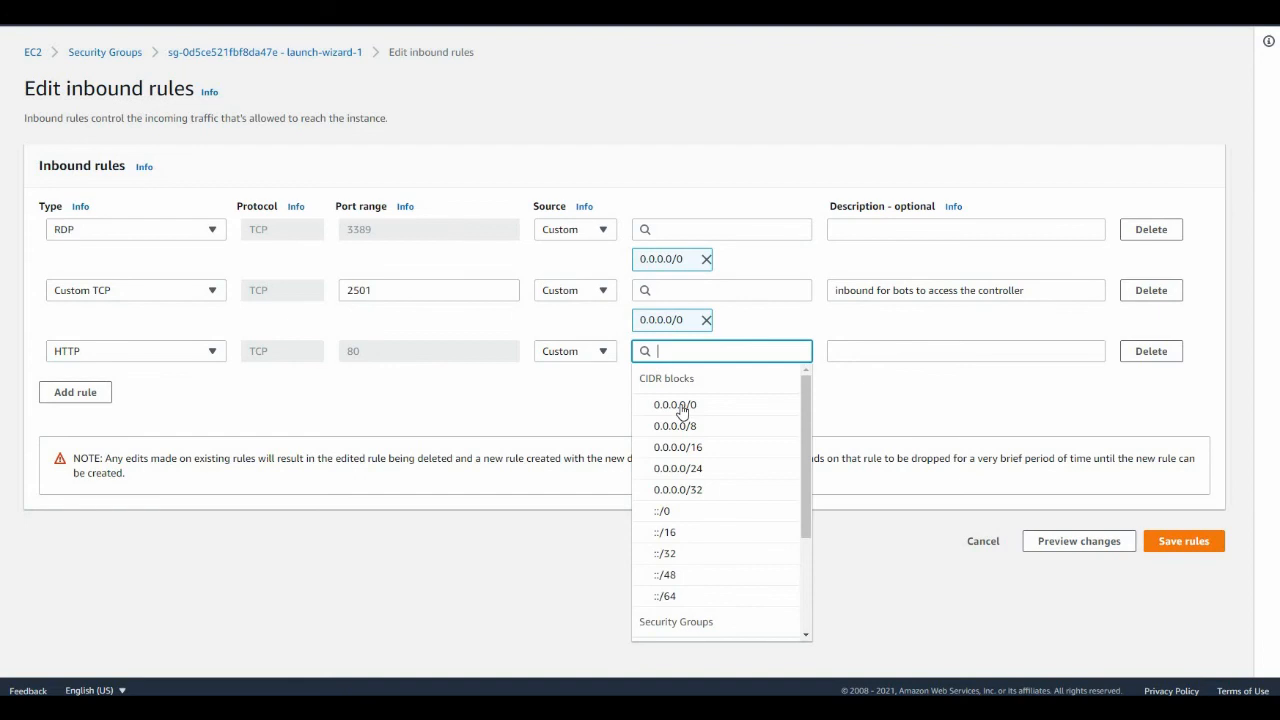
{"action": "left_click", "coordinate": [681, 404]}
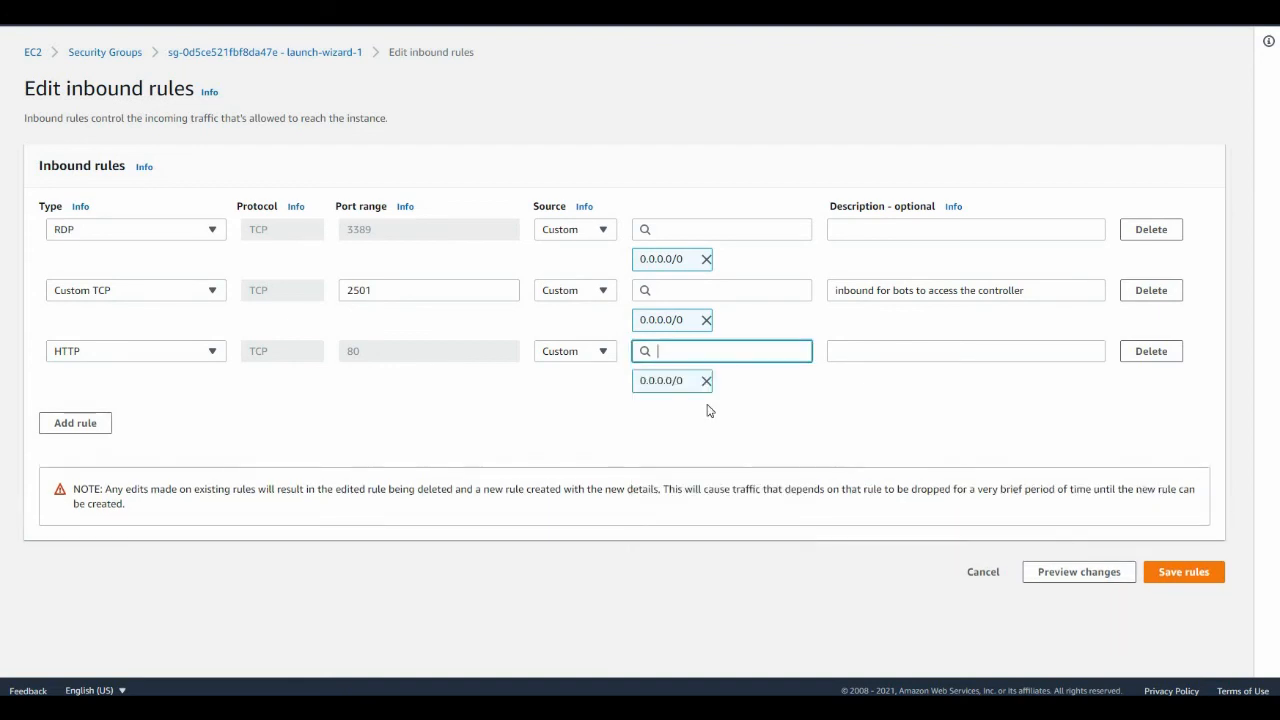
{"action": "left_click", "coordinate": [901, 355]}
{"action": "type", "text": "Access to b4 b"}
{"action": "type", "text": "ashboard"}
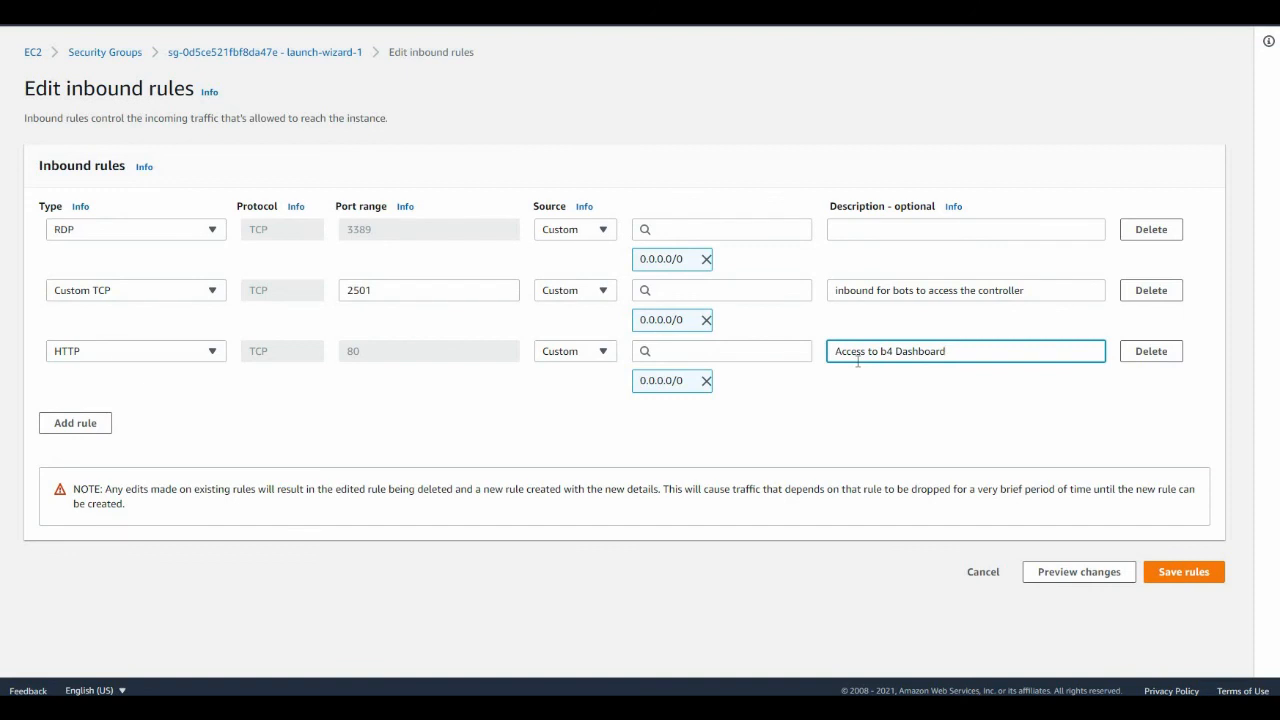
{"action": "left_click", "coordinate": [1208, 576]}
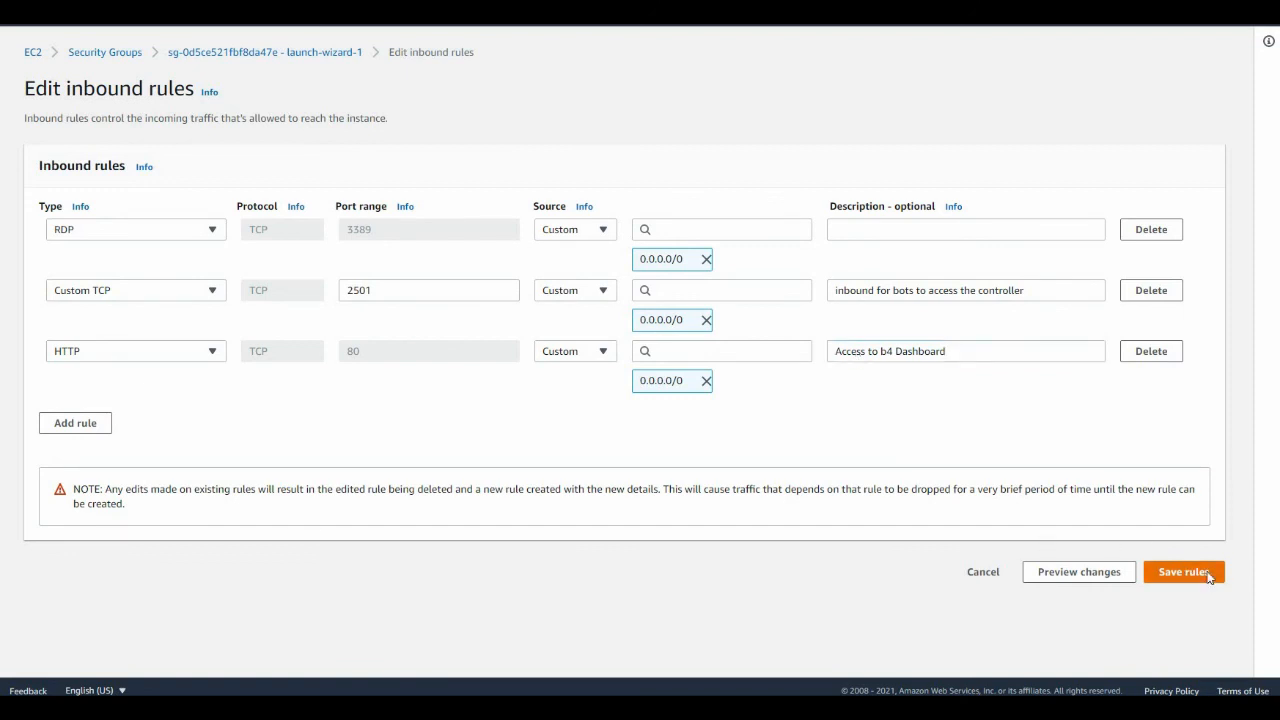